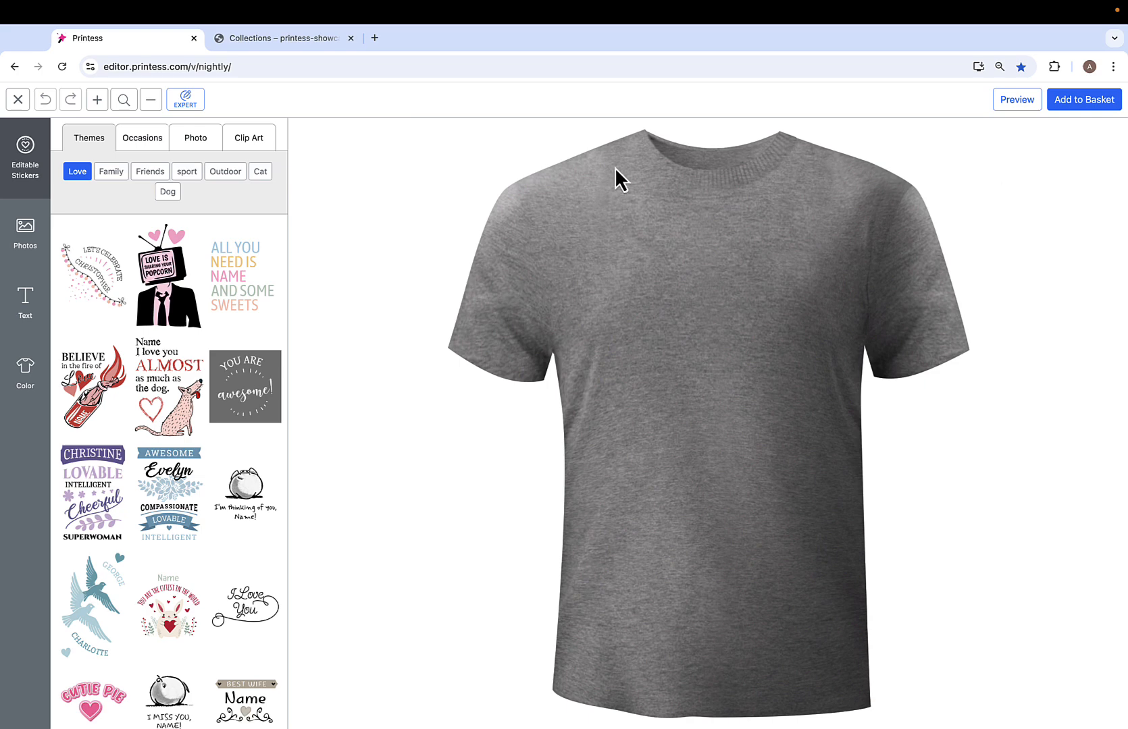
# - Leave the buyer view to show the T-shirt template in the designer editor, and reopen the buyer view
pyautogui.click(18, 100)
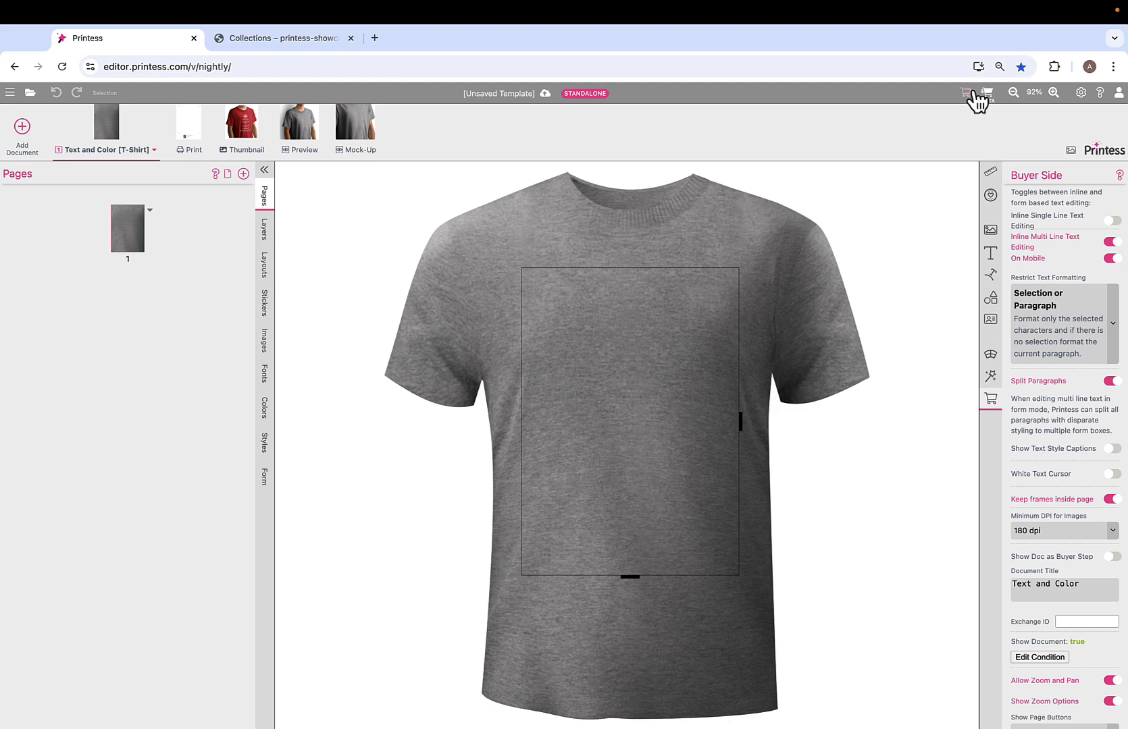
pyautogui.click(966, 94)
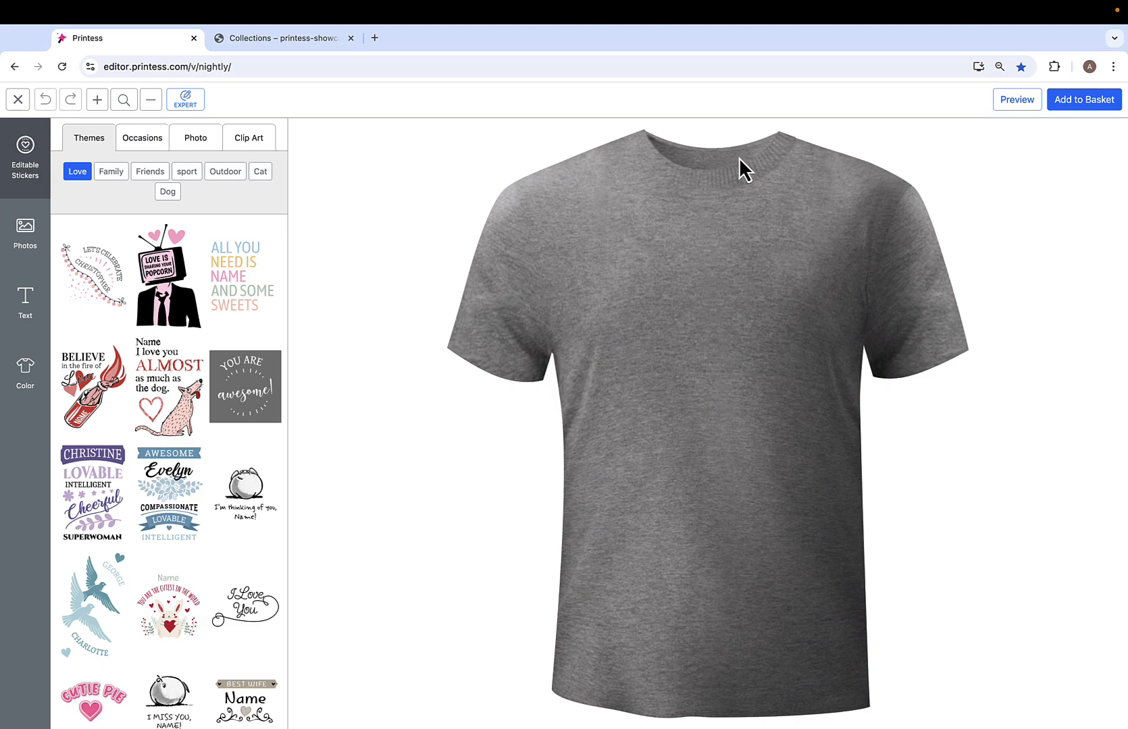
# - Switch to the Shopify showcase store and open the T-Shirt Designer product from Personalised T-Shirts for customization
pyautogui.click(300, 41)
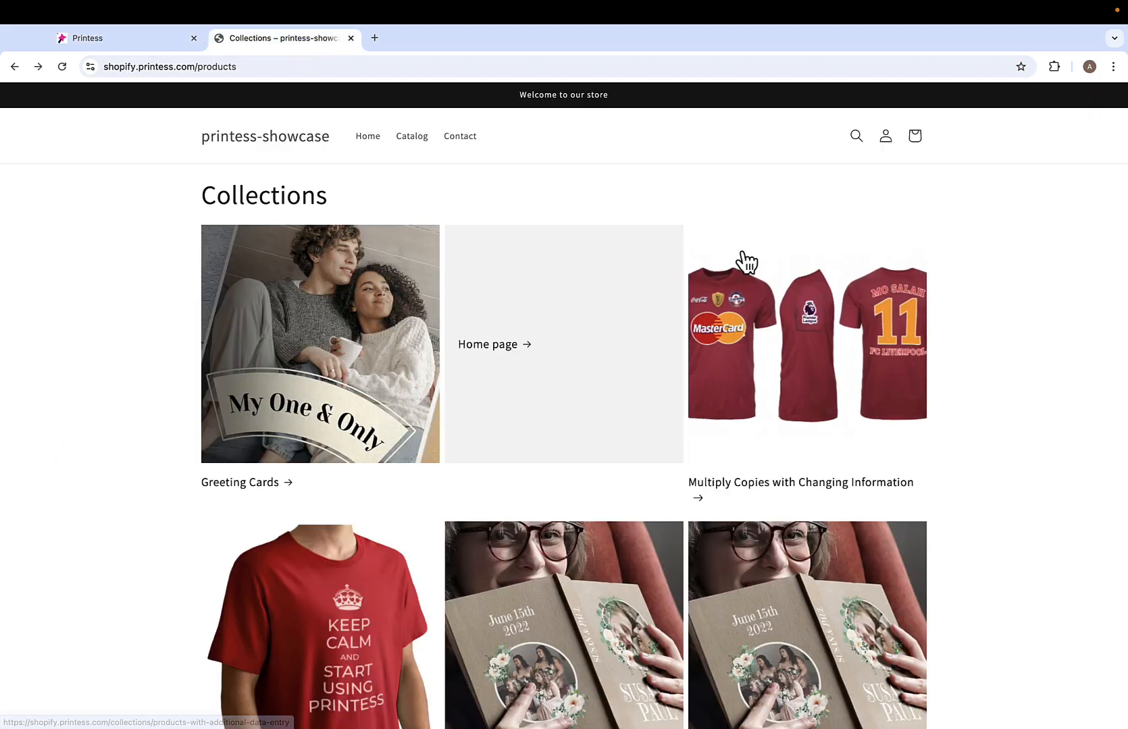
pyautogui.scroll(-4, 745, 259)
pyautogui.scroll(-1, 746, 257)
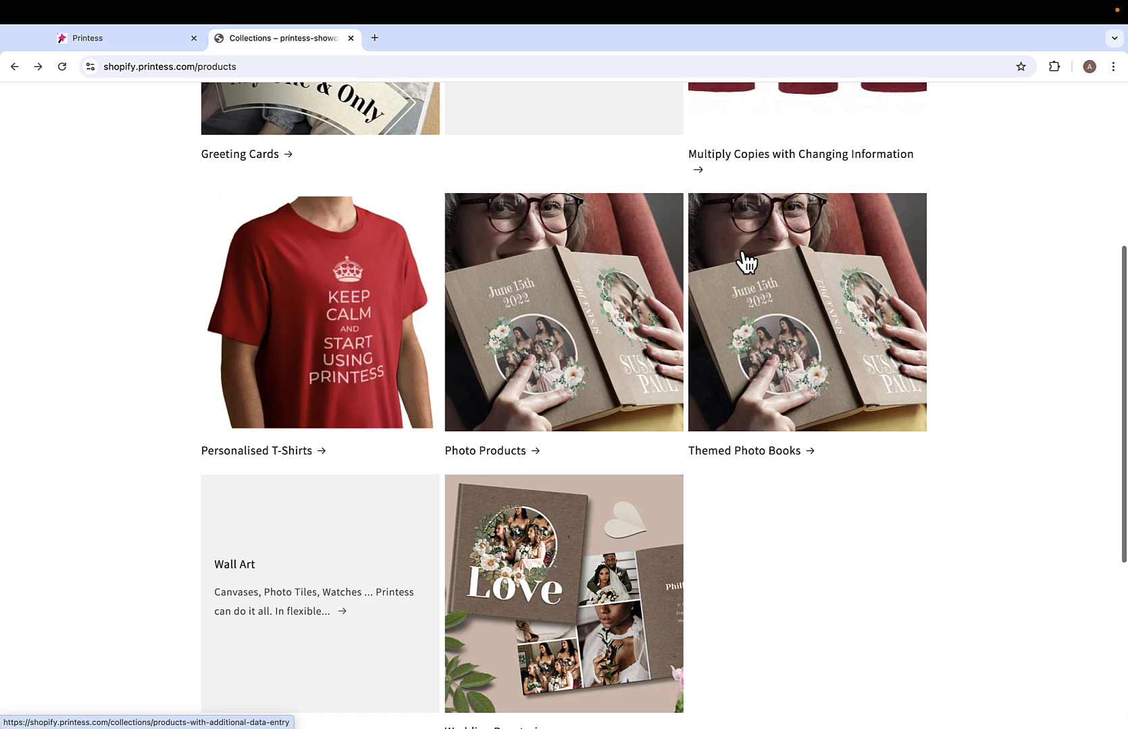
pyautogui.click(340, 327)
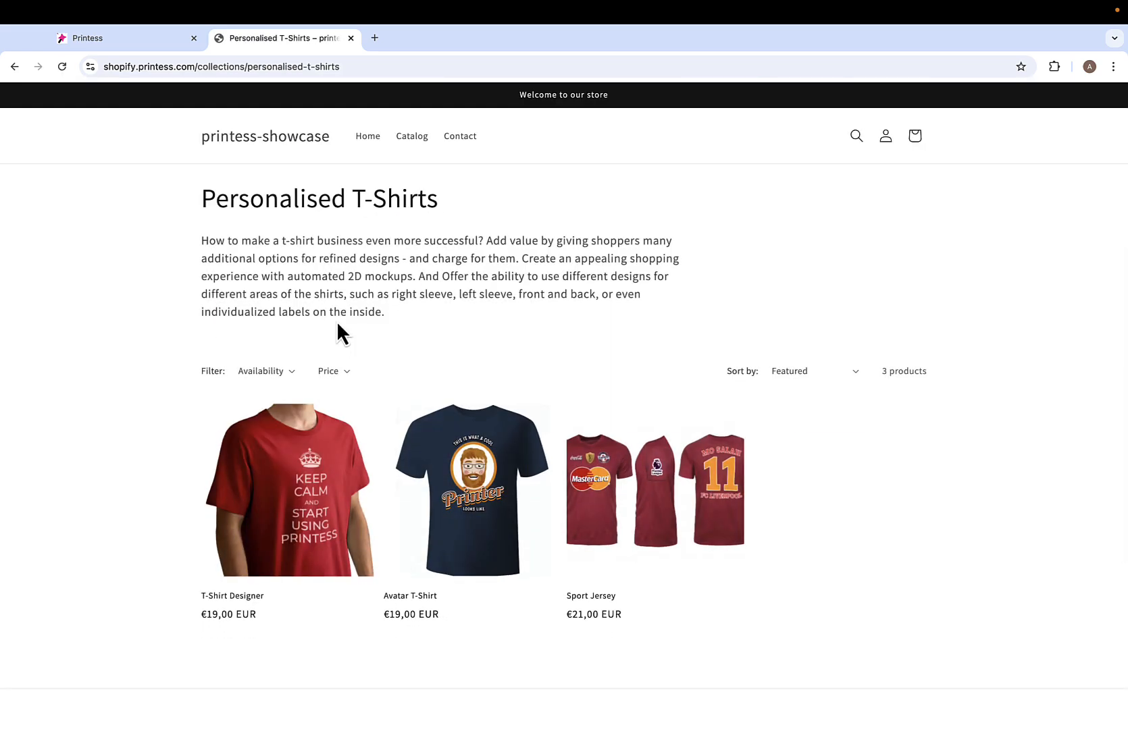
pyautogui.click(297, 505)
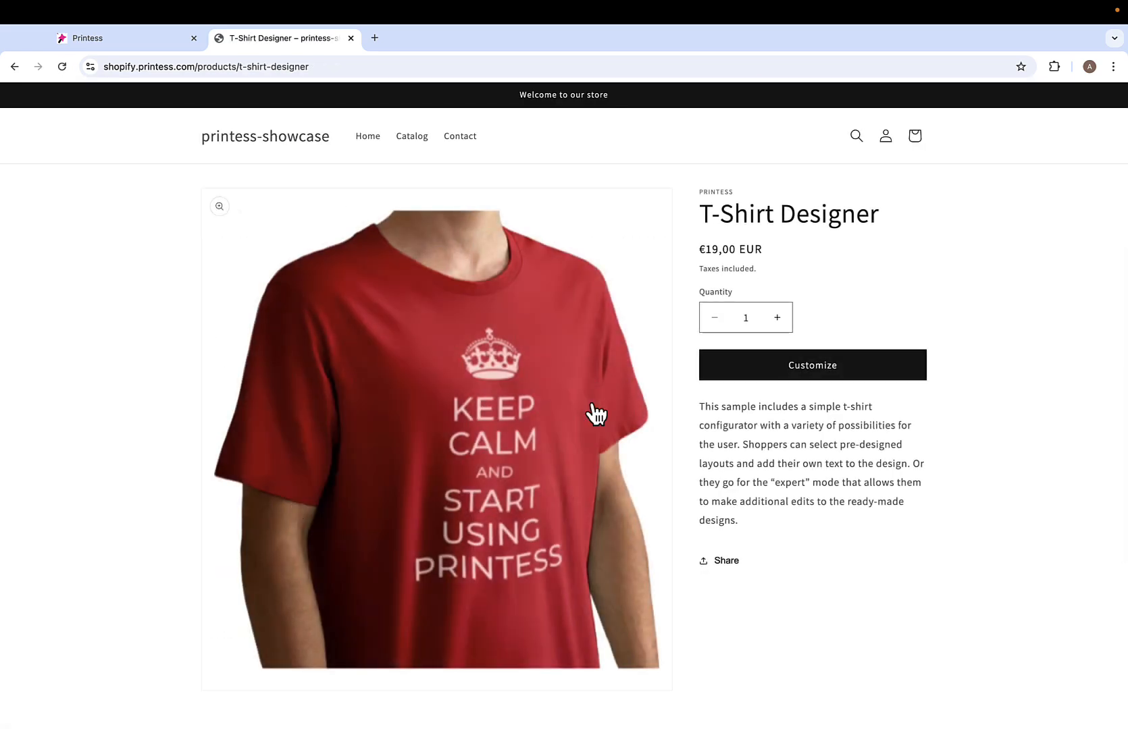
pyautogui.click(830, 366)
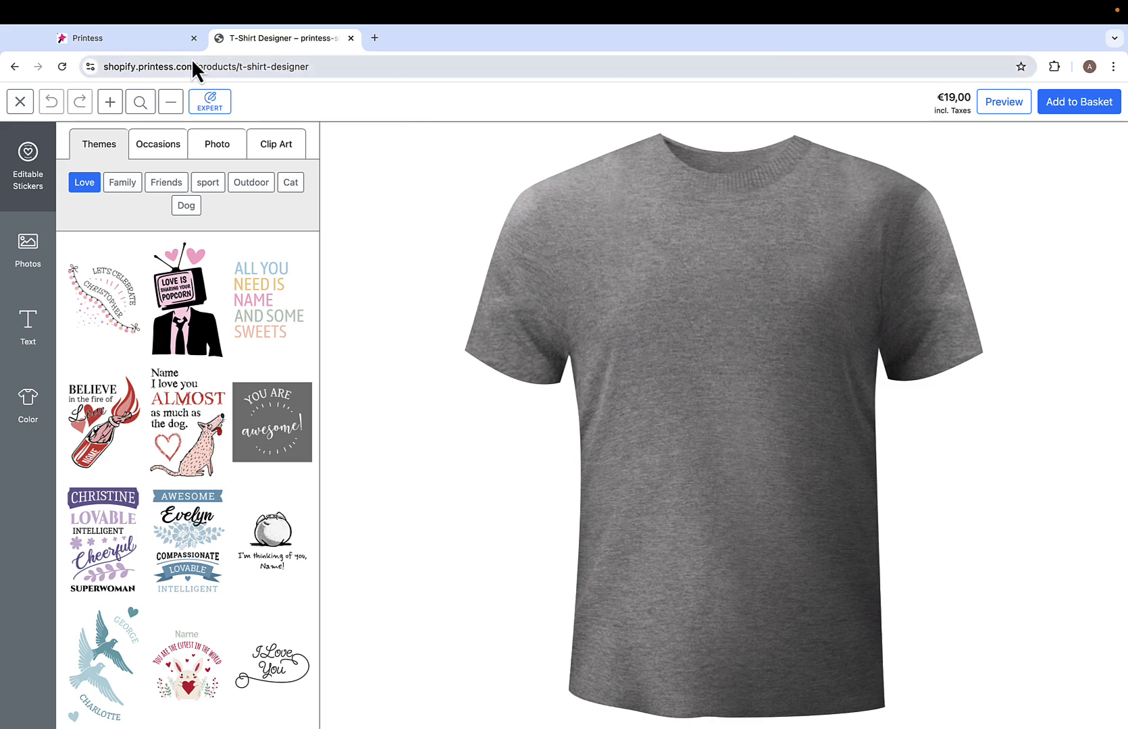
# - Return to the Printess template and compare its buyer view with the designer editor, ending in the editor
pyautogui.click(152, 40)
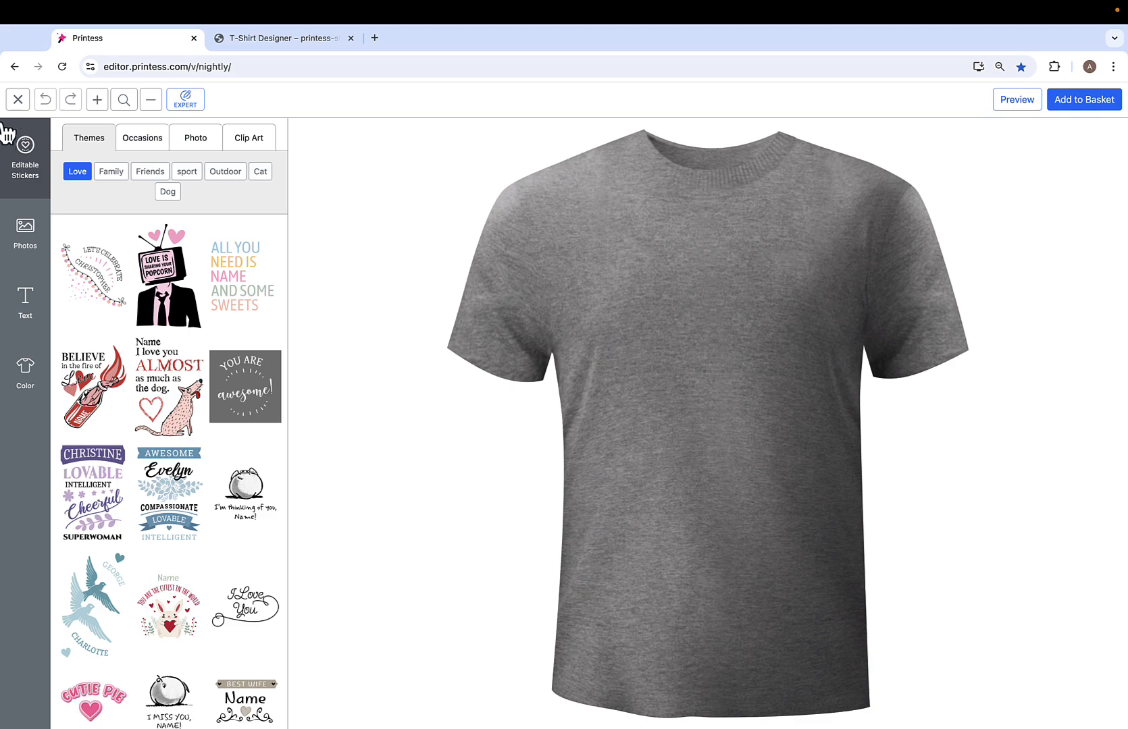
pyautogui.click(18, 100)
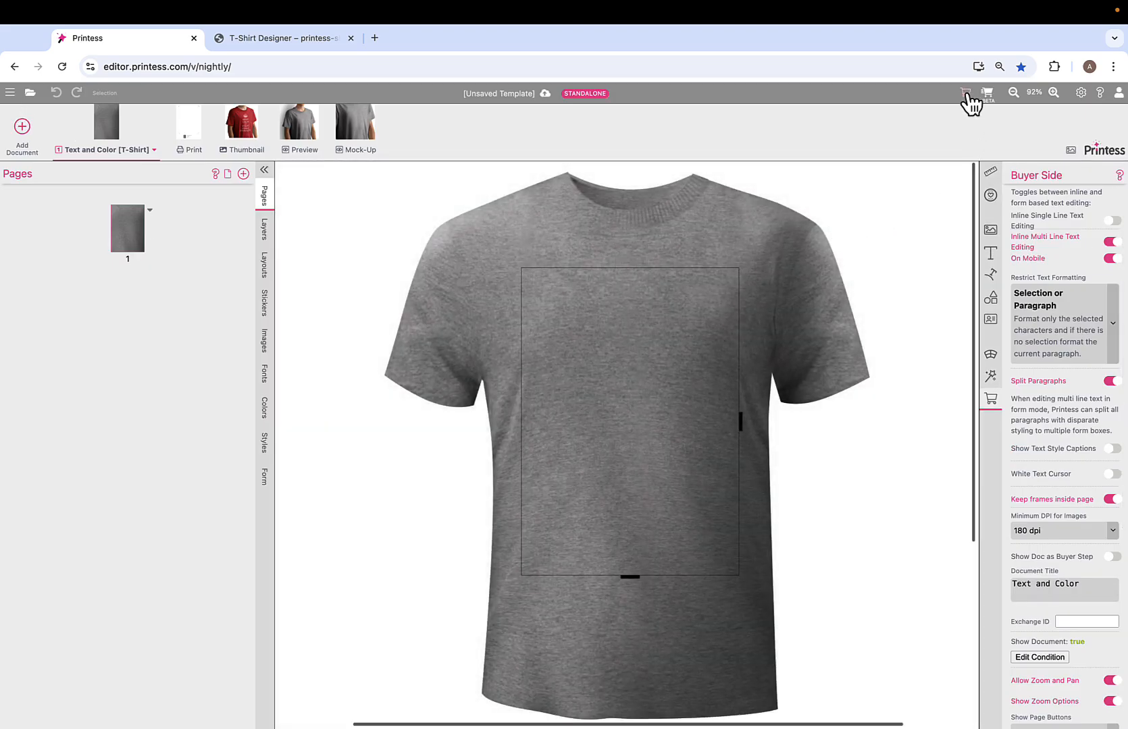
pyautogui.click(968, 96)
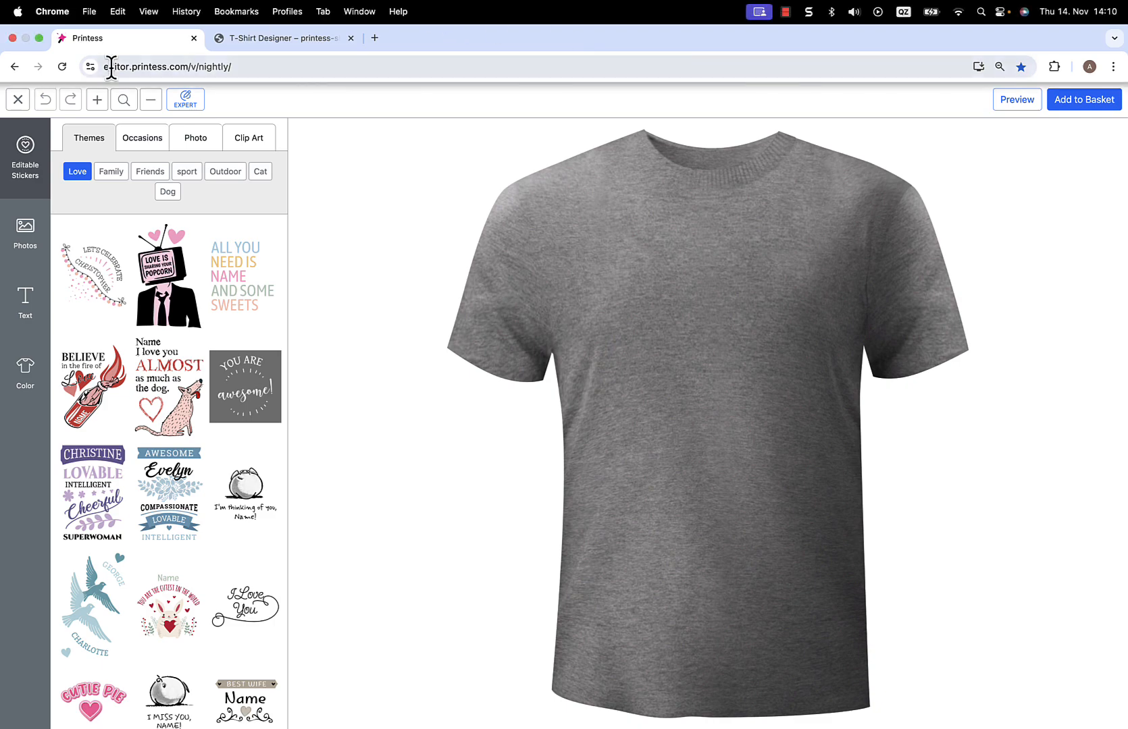
pyautogui.click(18, 100)
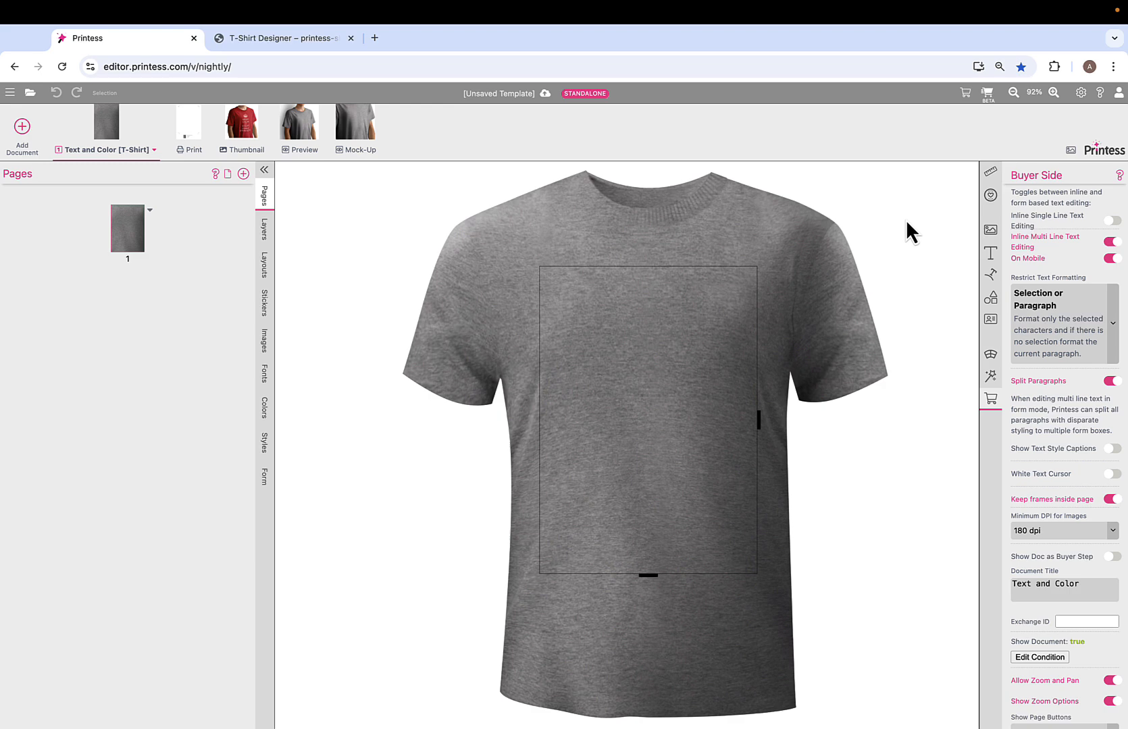
# - Review the Page Navigation options in the Buyer View Appearance settings and close them without saving
pyautogui.click(1081, 93)
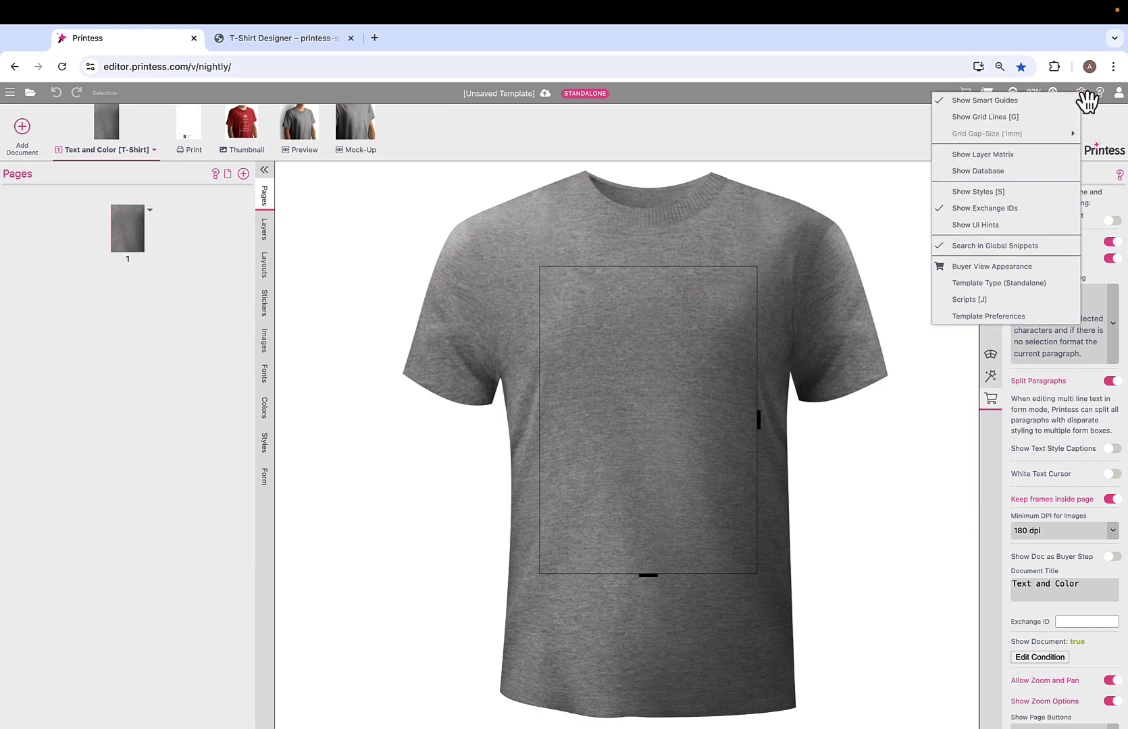
pyautogui.click(1020, 265)
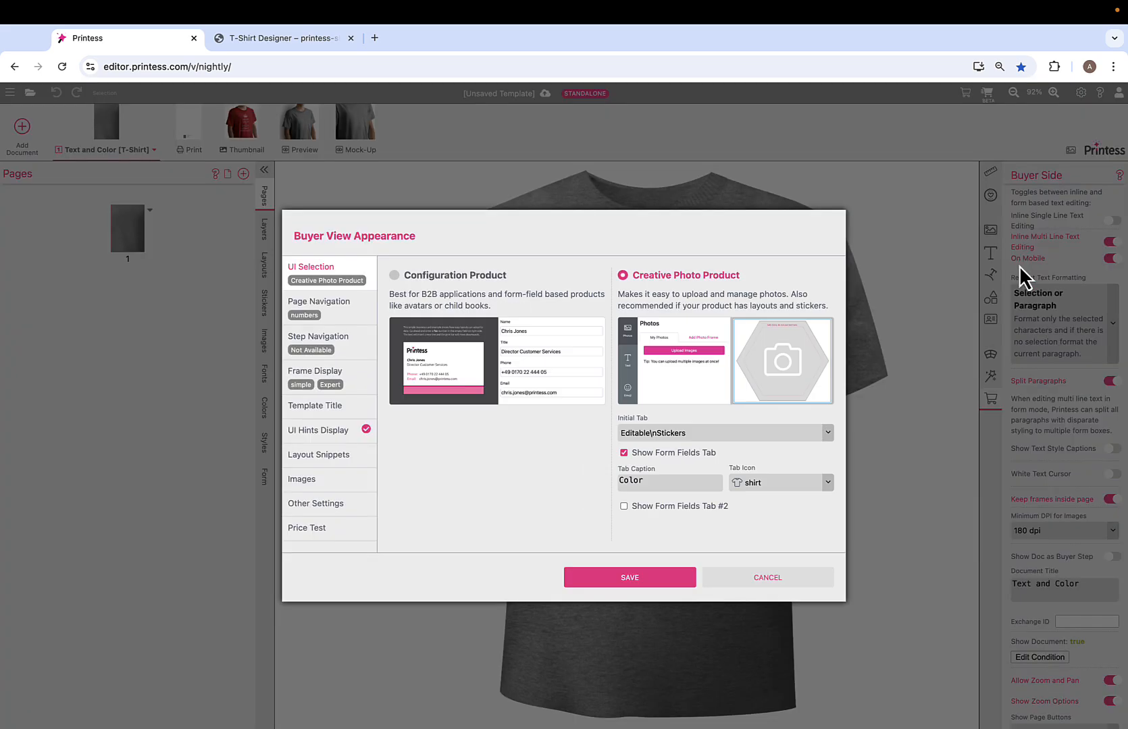
pyautogui.click(358, 309)
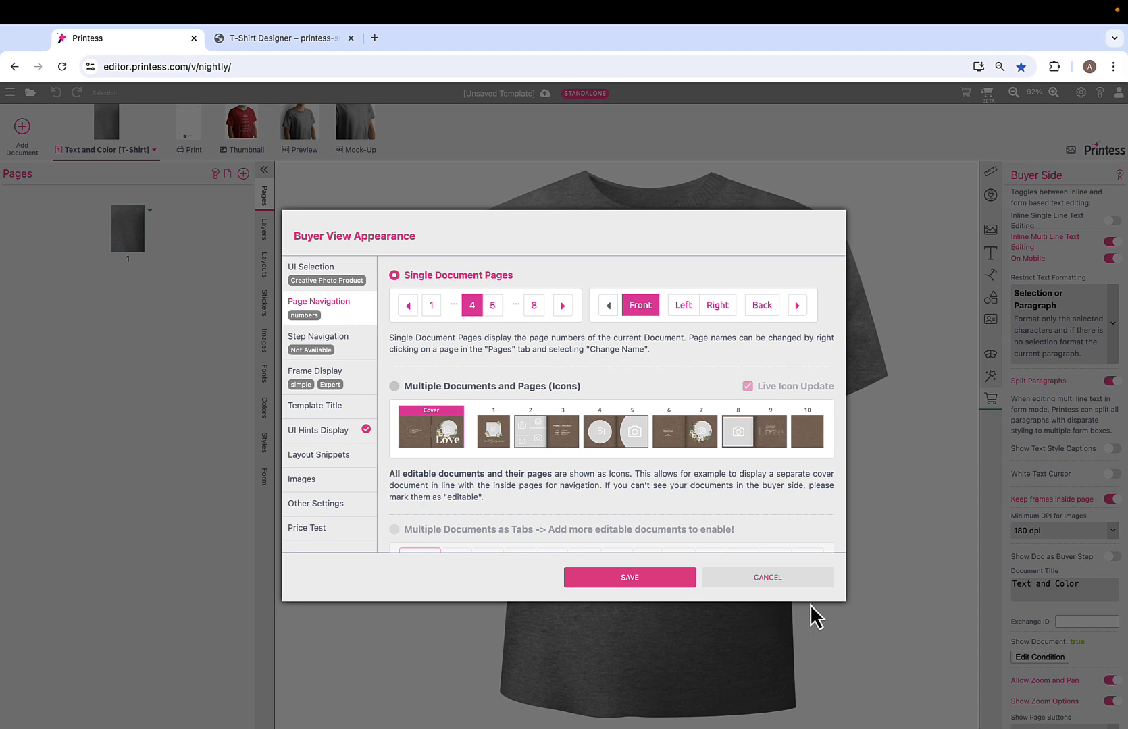
pyautogui.click(790, 582)
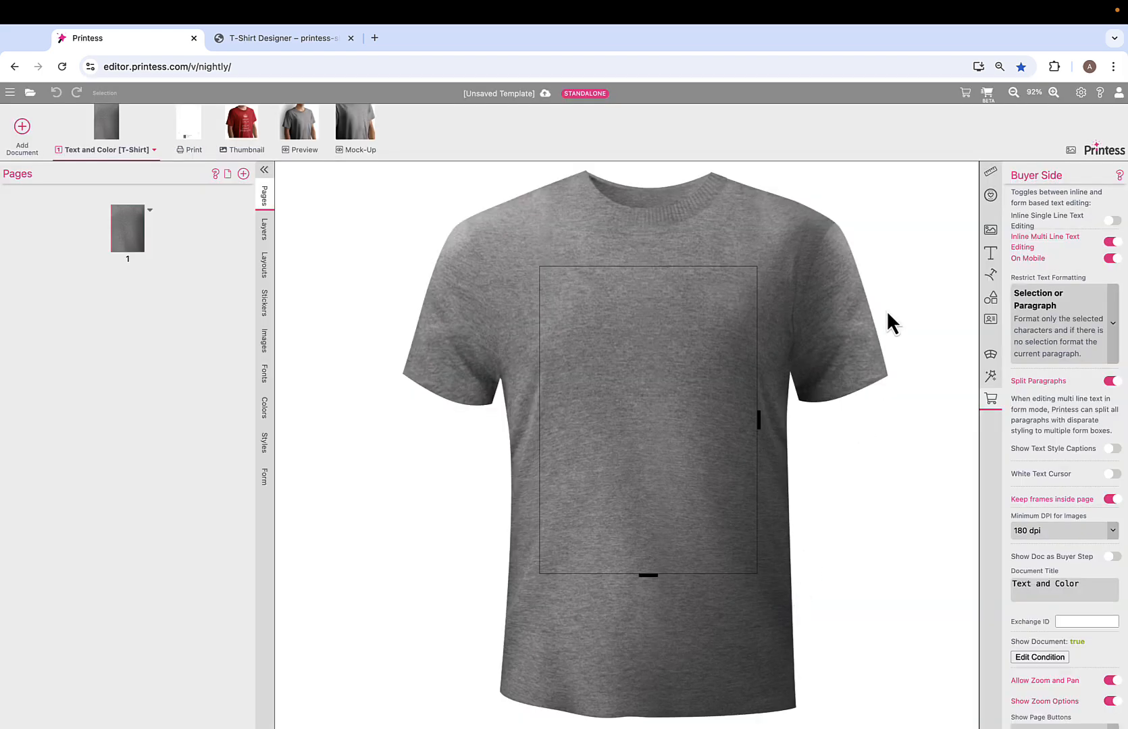
# - In the template's buyer view, add the "Believe in the fire of Love" bottle sticker and center it horizontally on the shirt
pyautogui.click(966, 94)
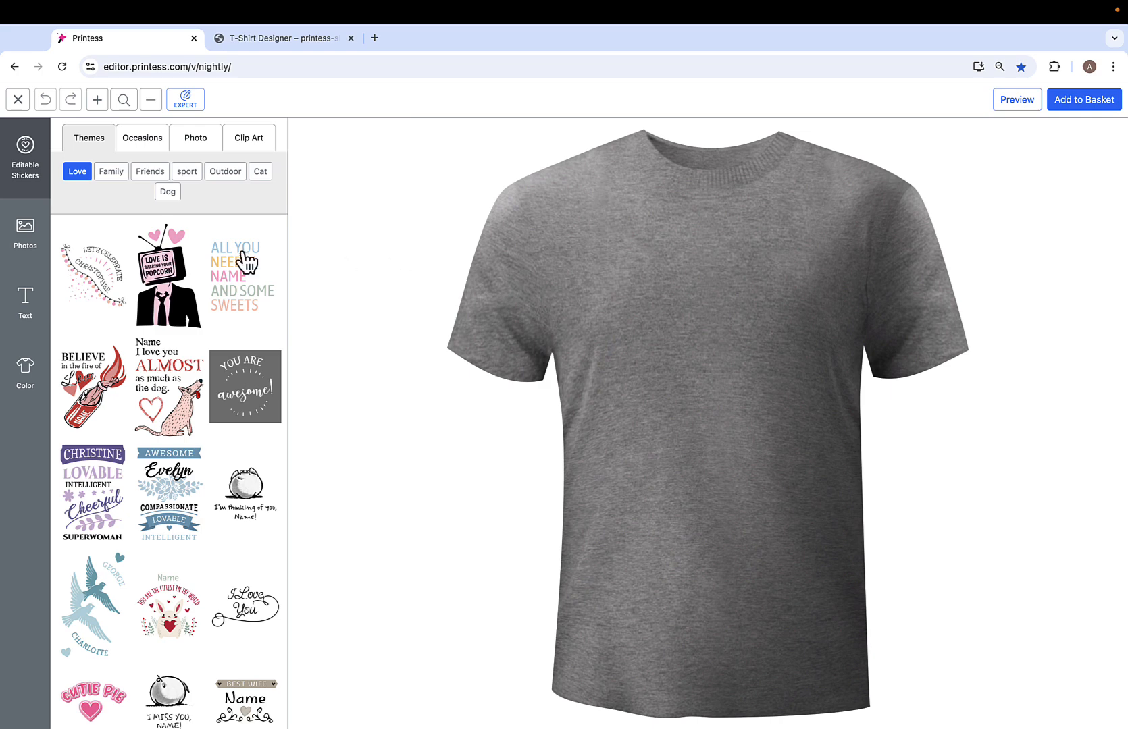
pyautogui.click(104, 386)
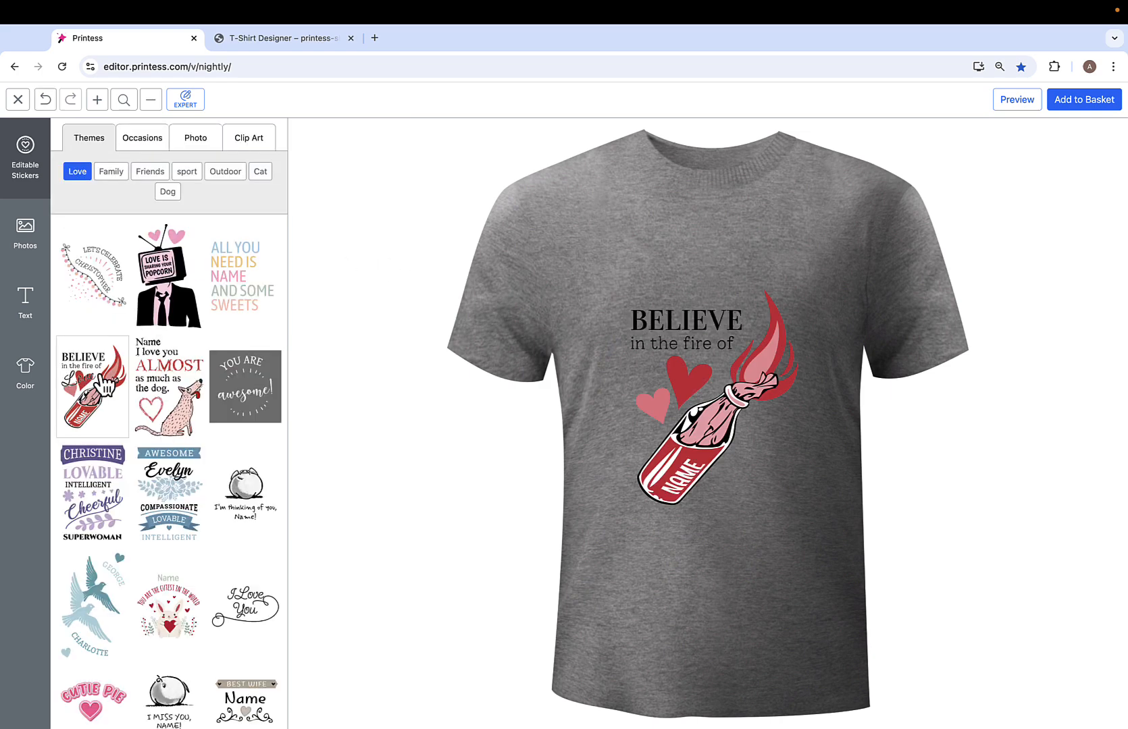
pyautogui.click(758, 448)
pyautogui.moveTo(704, 413); pyautogui.dragTo(725, 433)
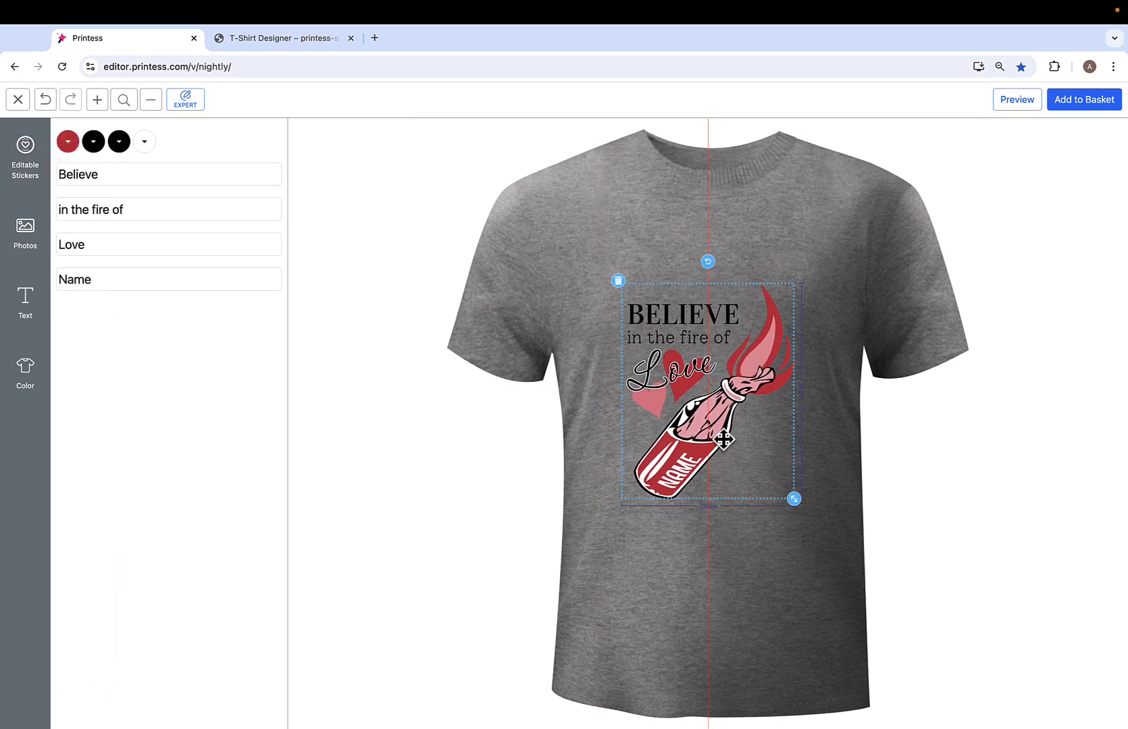
# - Switch to the store's T-Shirt Designer, add the "Love is sharing your Popcorn" sticker to the shirt and select it
pyautogui.click(283, 49)
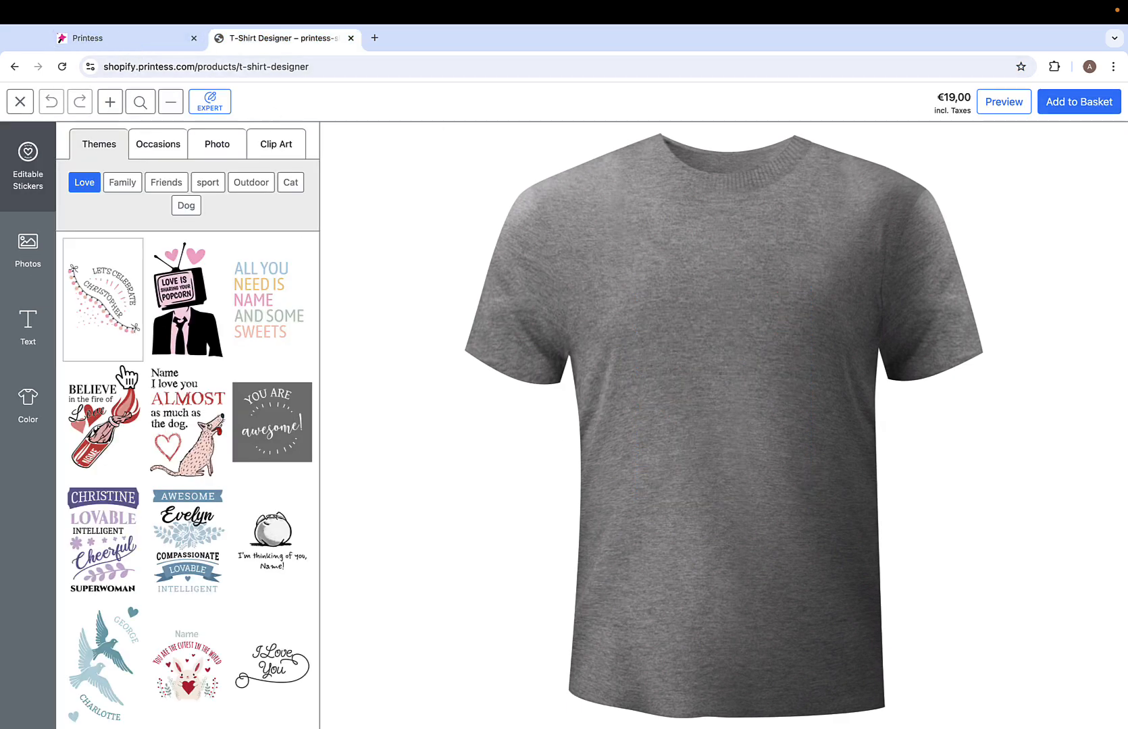
pyautogui.click(215, 333)
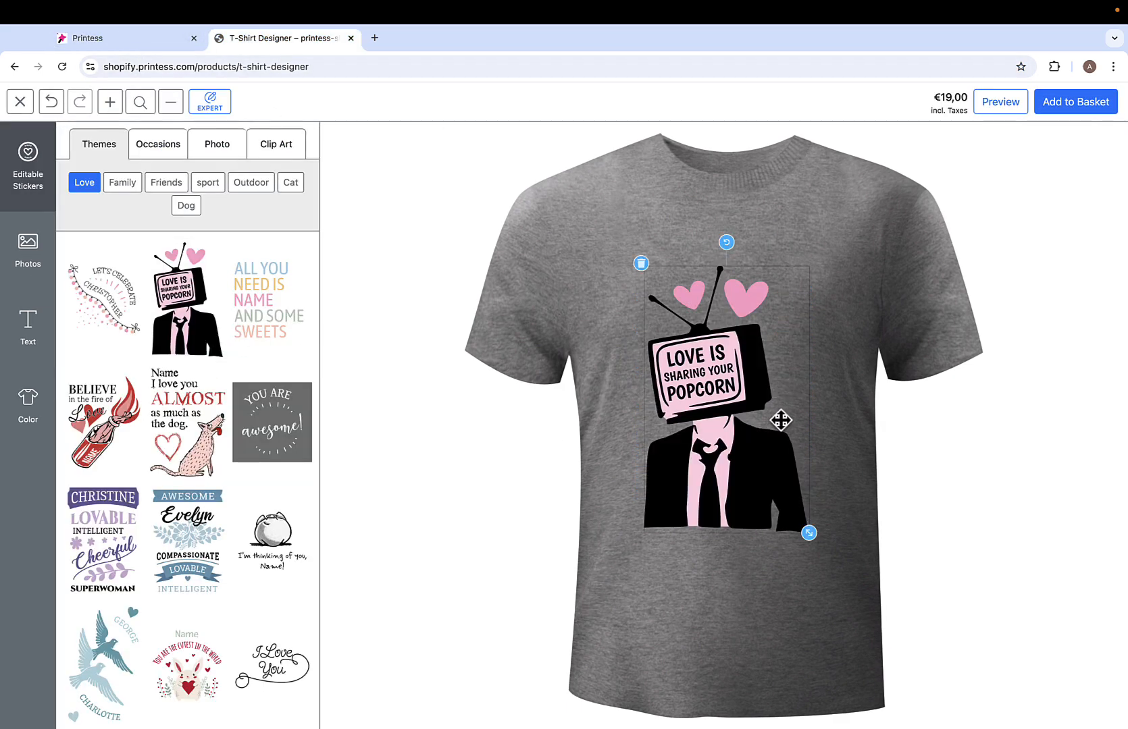
pyautogui.moveTo(781, 423); pyautogui.dragTo(746, 433)
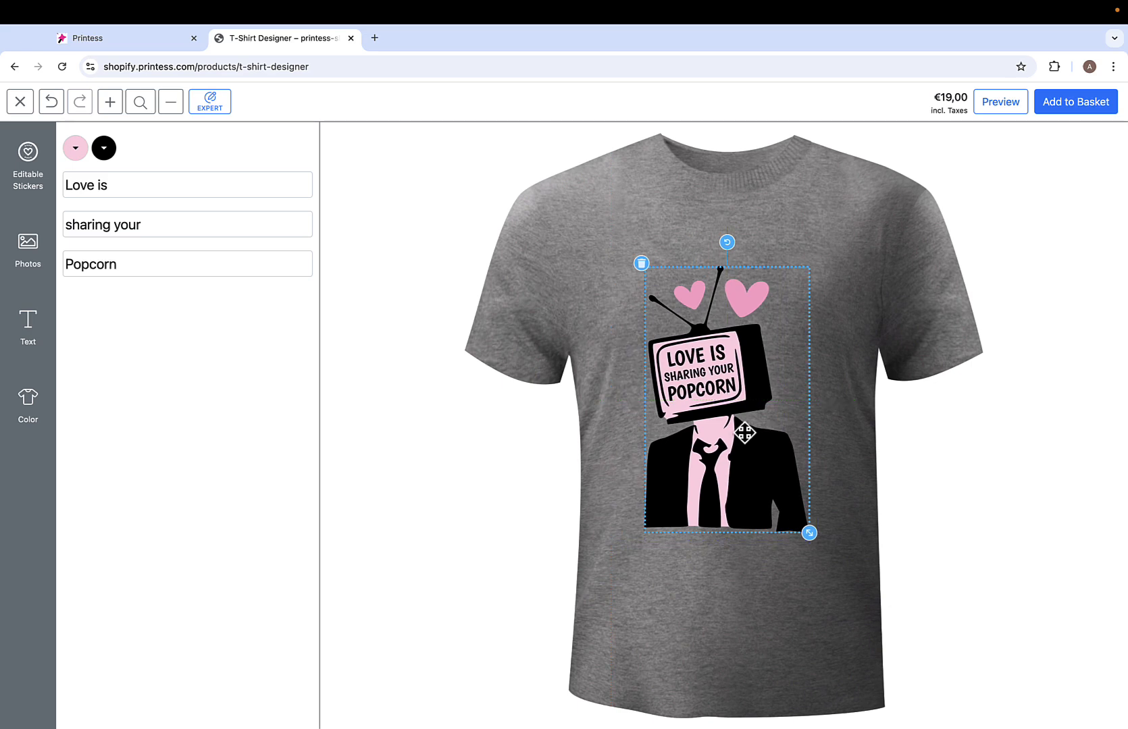
# - Return to the Printess template, leave its buyer view and create a new Standalone Template with A4 page size
pyautogui.click(150, 49)
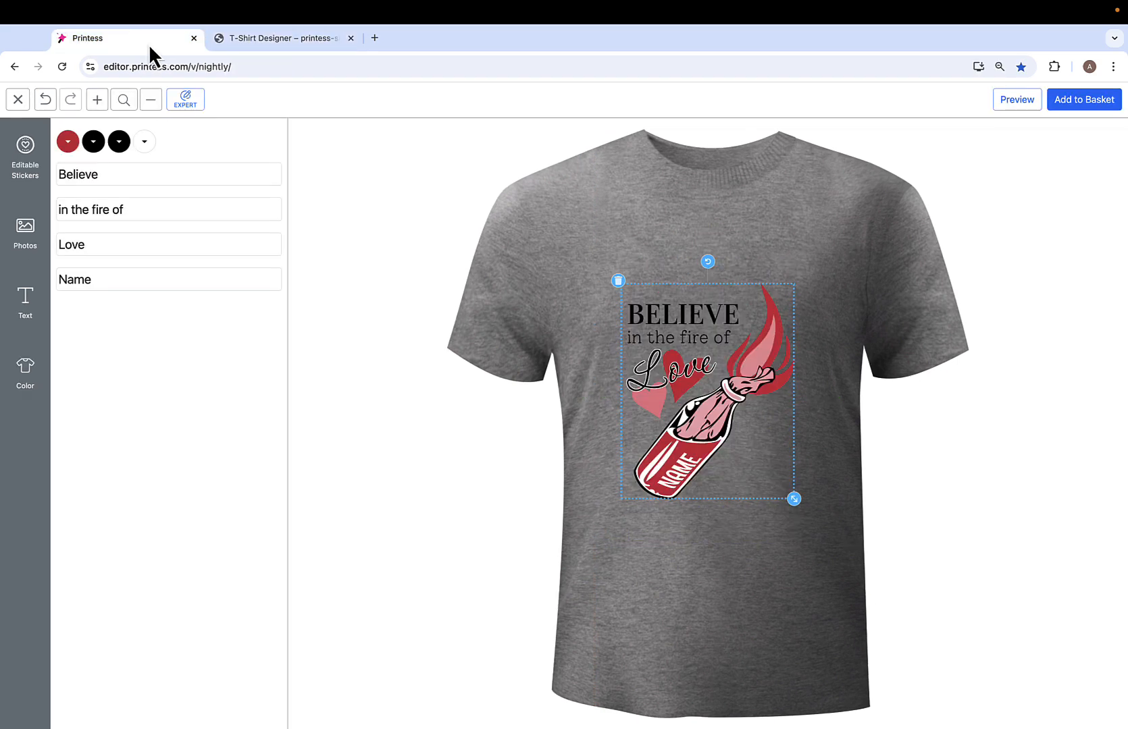
pyautogui.click(17, 101)
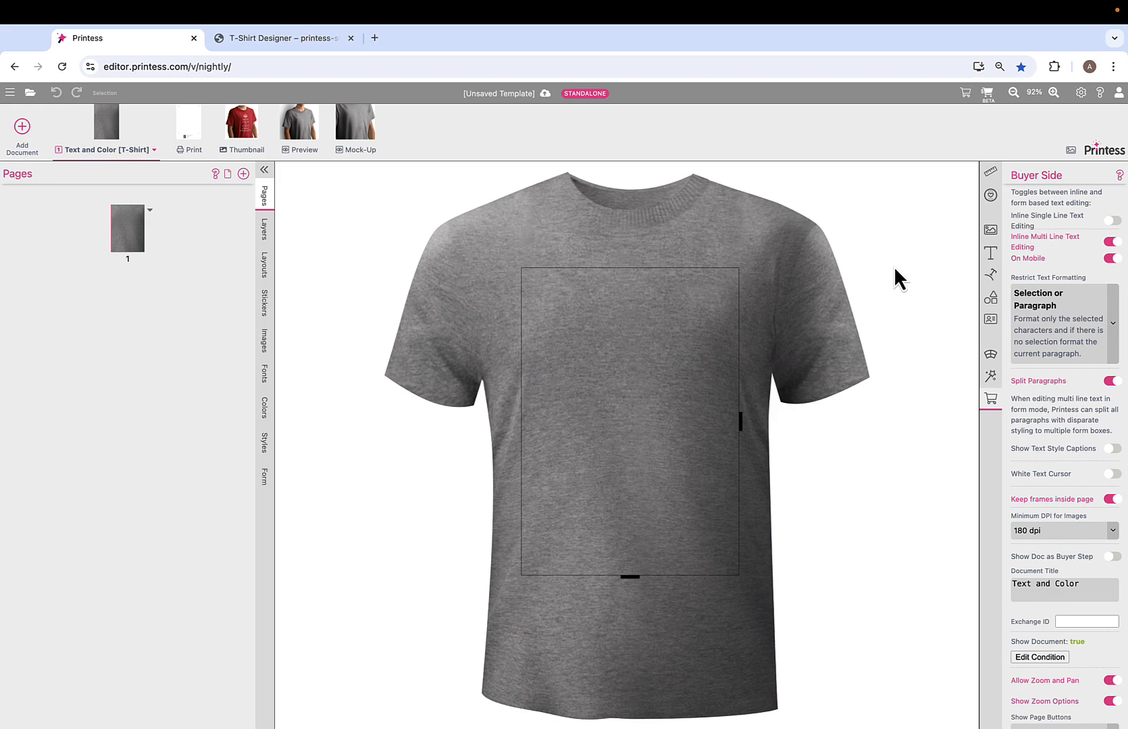
pyautogui.hscroll(1, 553, 202)
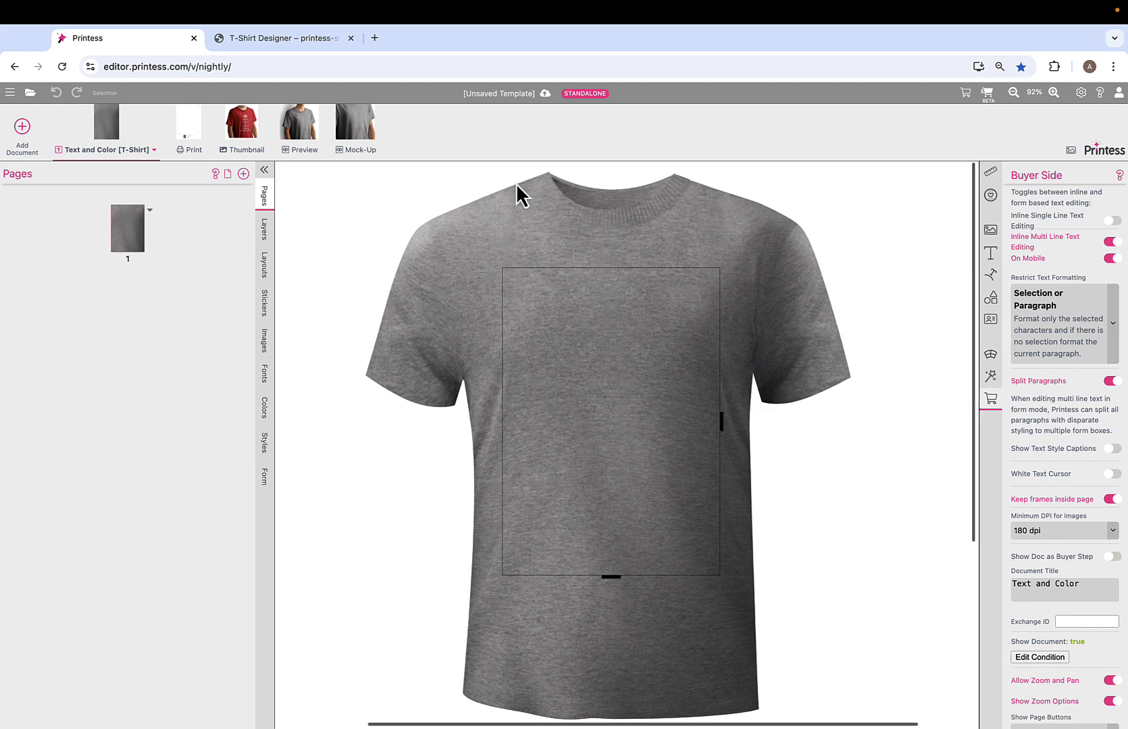
pyautogui.click(491, 94)
pyautogui.click(521, 103)
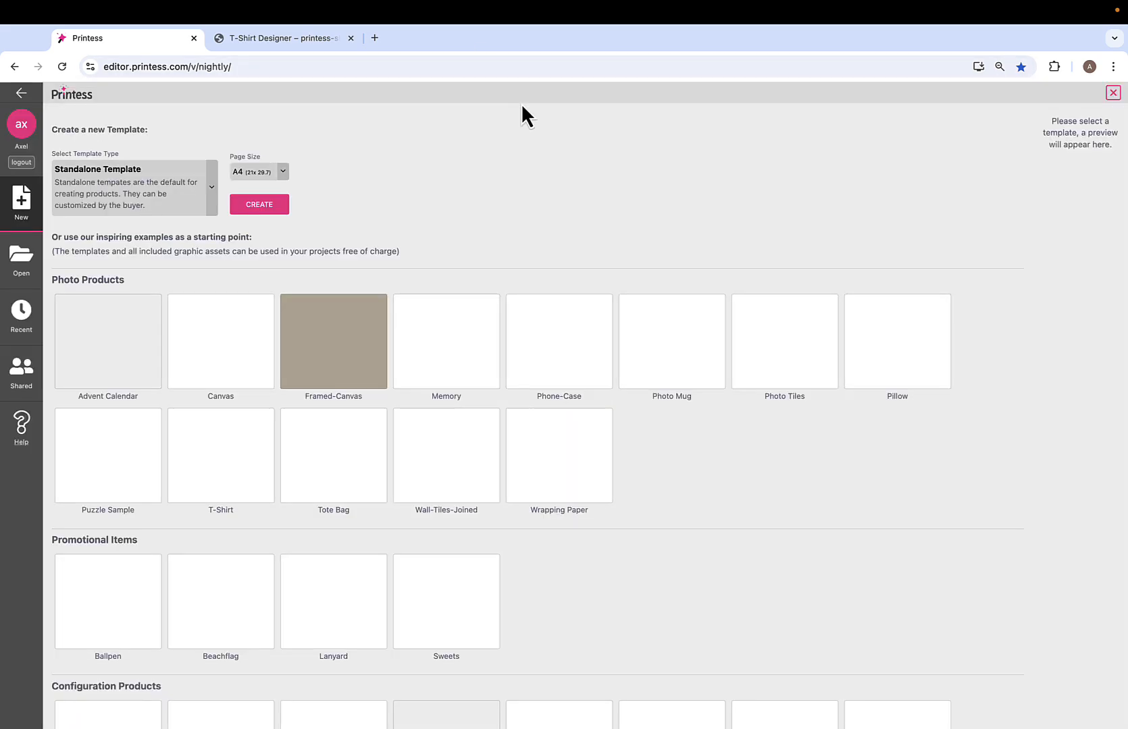
pyautogui.click(258, 212)
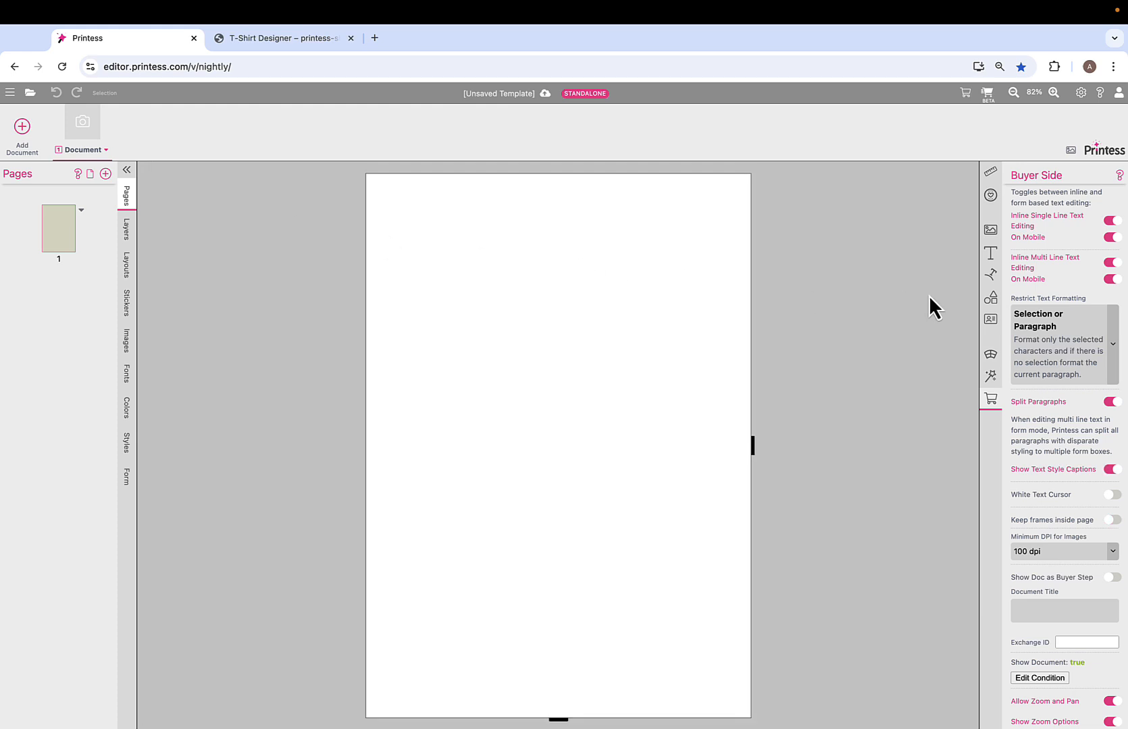
# - Add a placeholder image frame to the blank page, enlarge it to nearly the page width and move it slightly upward
pyautogui.click(990, 231)
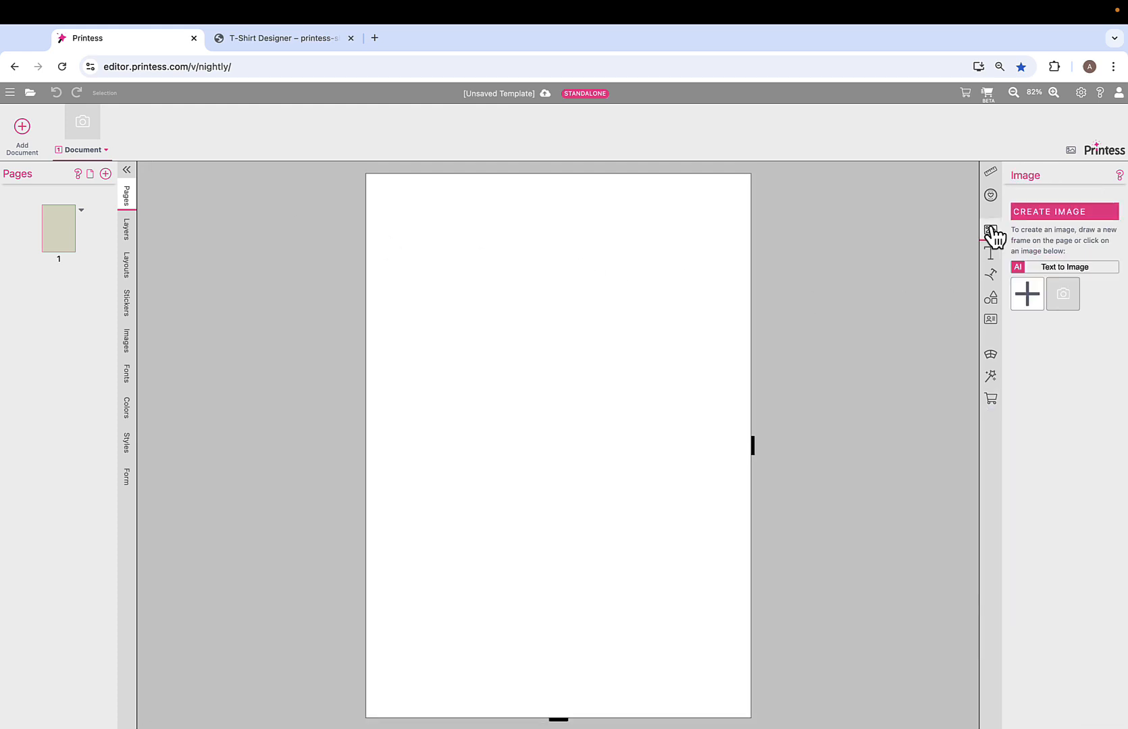
pyautogui.click(1070, 302)
pyautogui.moveTo(512, 292); pyautogui.dragTo(512, 433)
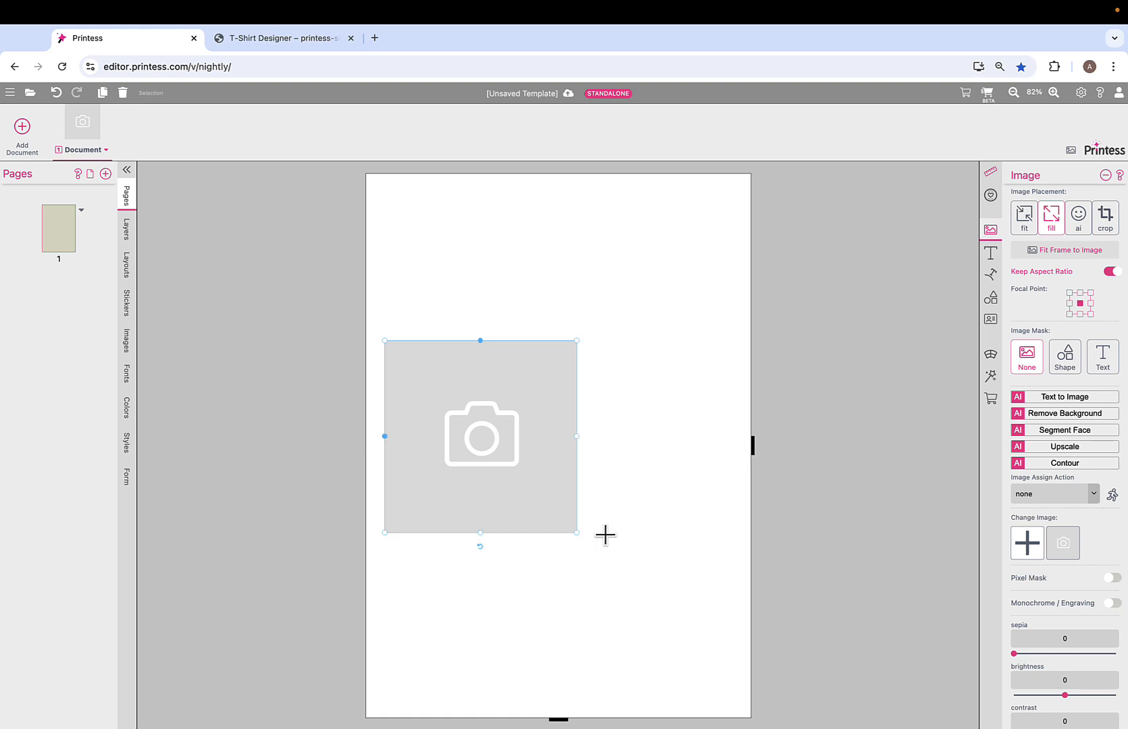
pyautogui.moveTo(576, 533); pyautogui.dragTo(809, 674)
pyautogui.moveTo(606, 566); pyautogui.dragTo(605, 527)
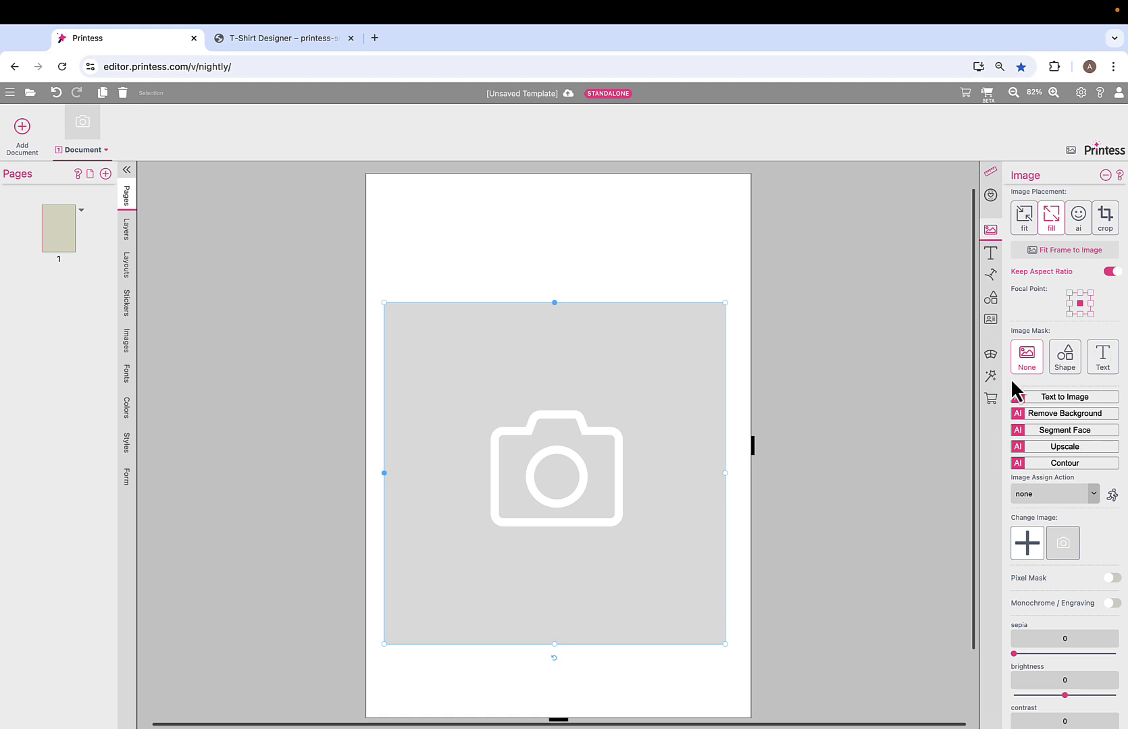
# - Make the image frame's content editable for the buyer and open the template in the buyer view
pyautogui.click(991, 399)
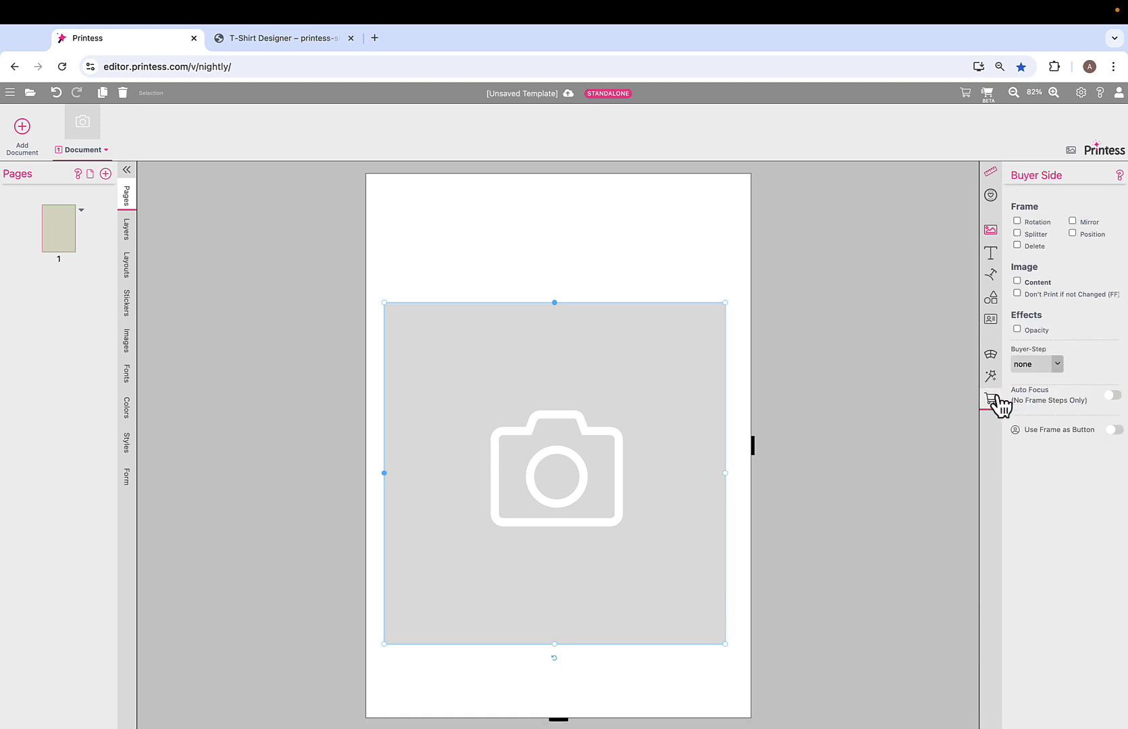
pyautogui.click(1017, 281)
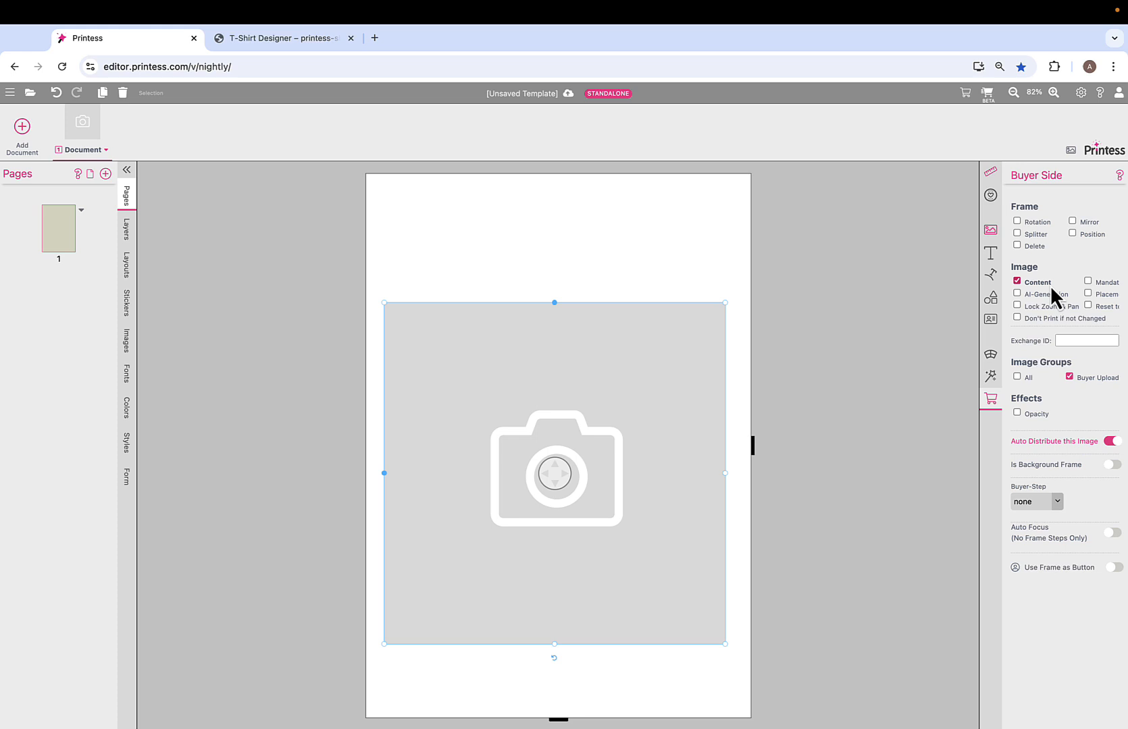
pyautogui.click(966, 93)
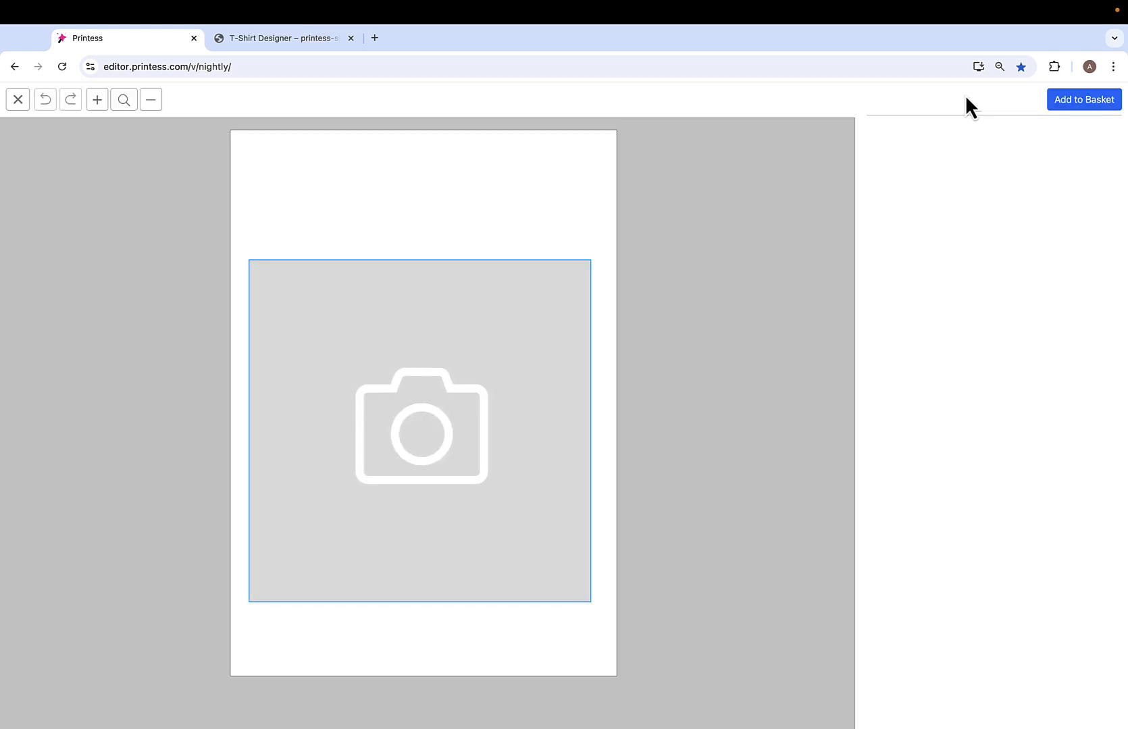
# - Upload ManSmiling3.jpg from the Demo folder's Images subfolder into the placeholder image frame
pyautogui.click(490, 356)
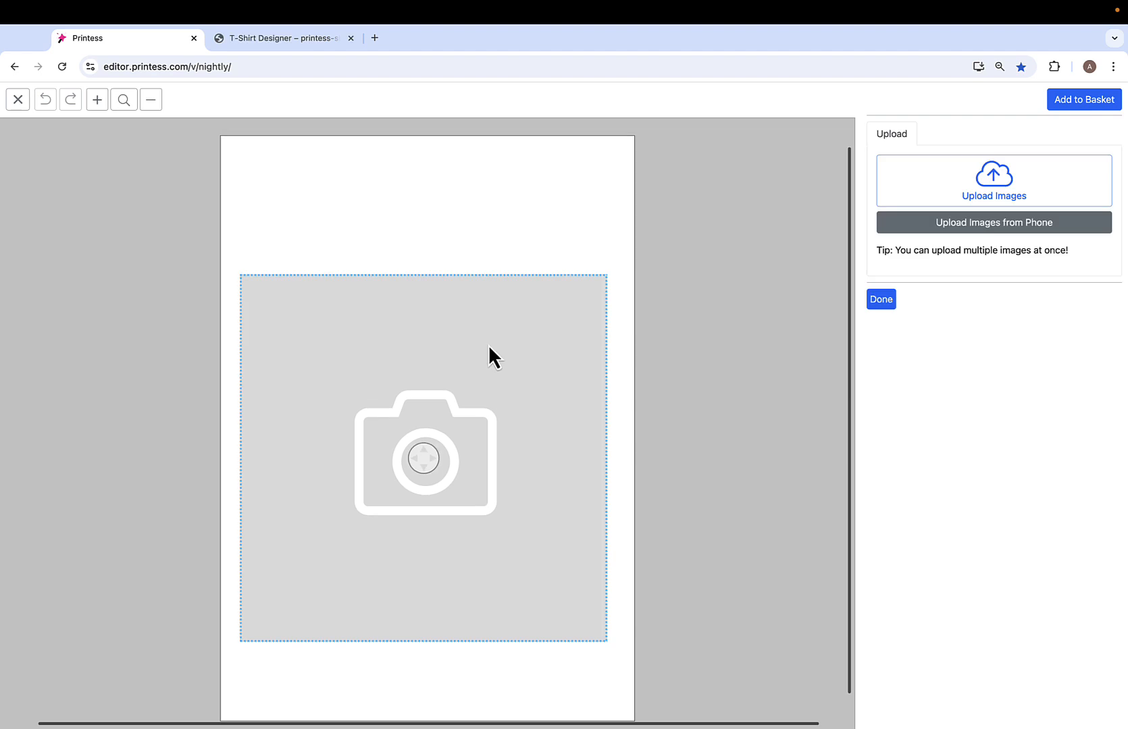
pyautogui.click(979, 194)
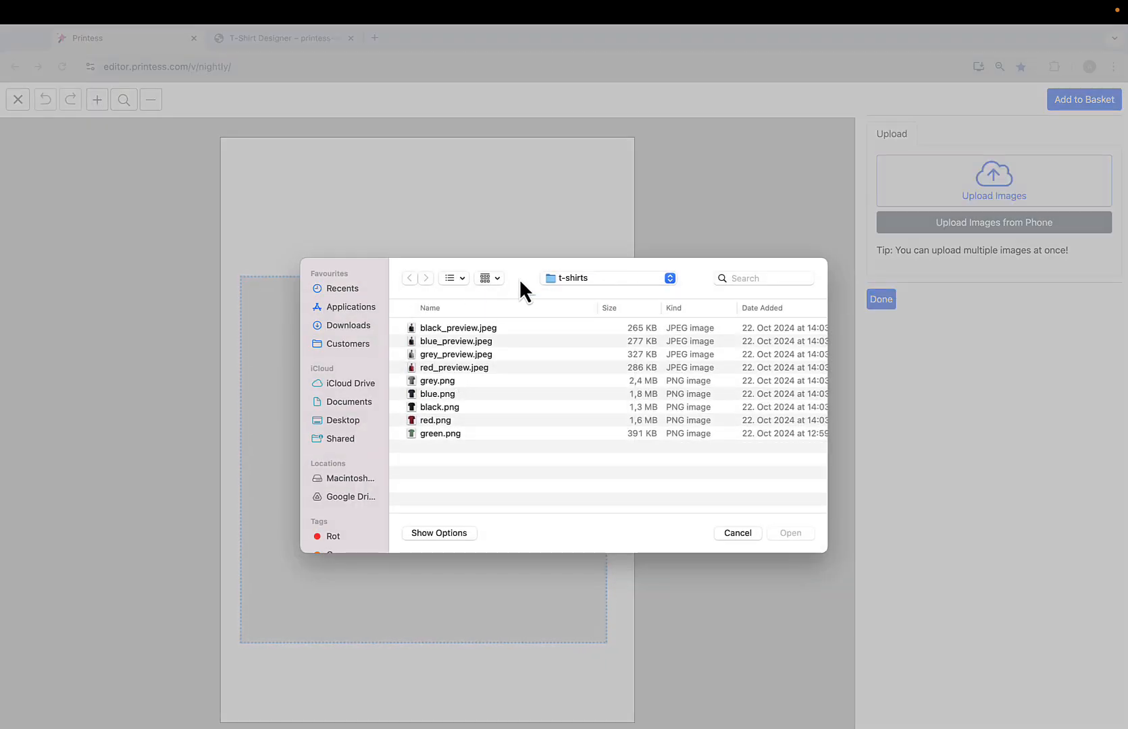
pyautogui.click(602, 281)
pyautogui.click(599, 294)
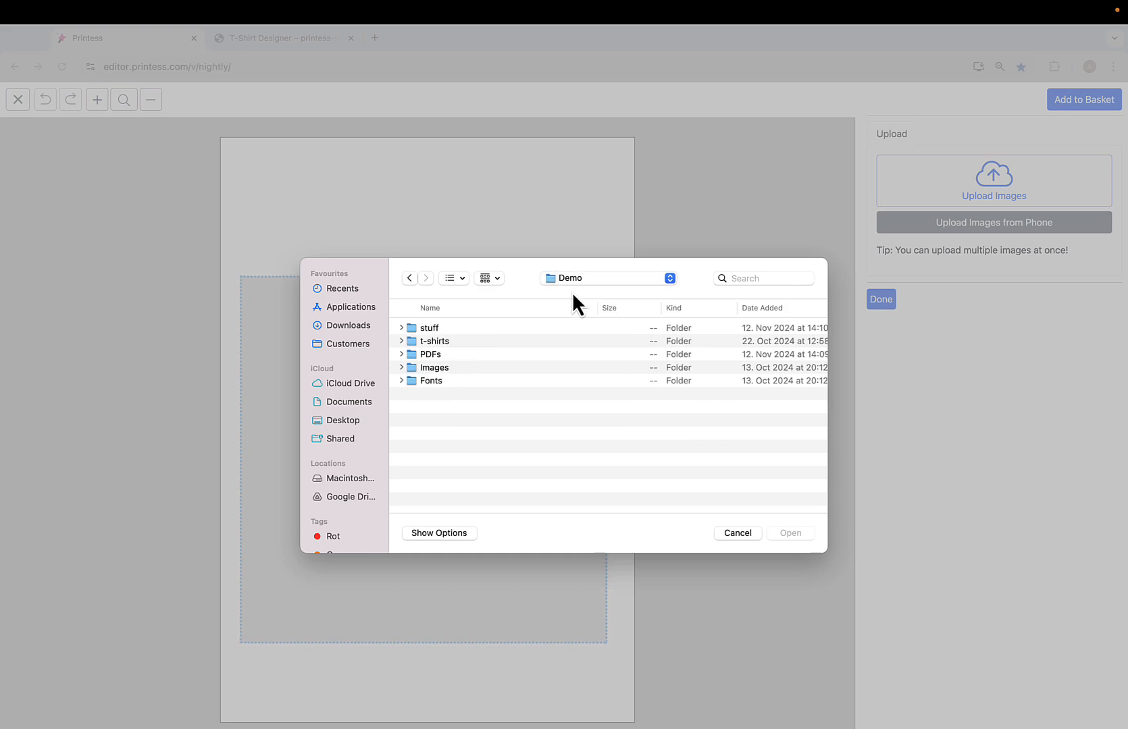
pyautogui.click(437, 371)
pyautogui.doubleClick(437, 373)
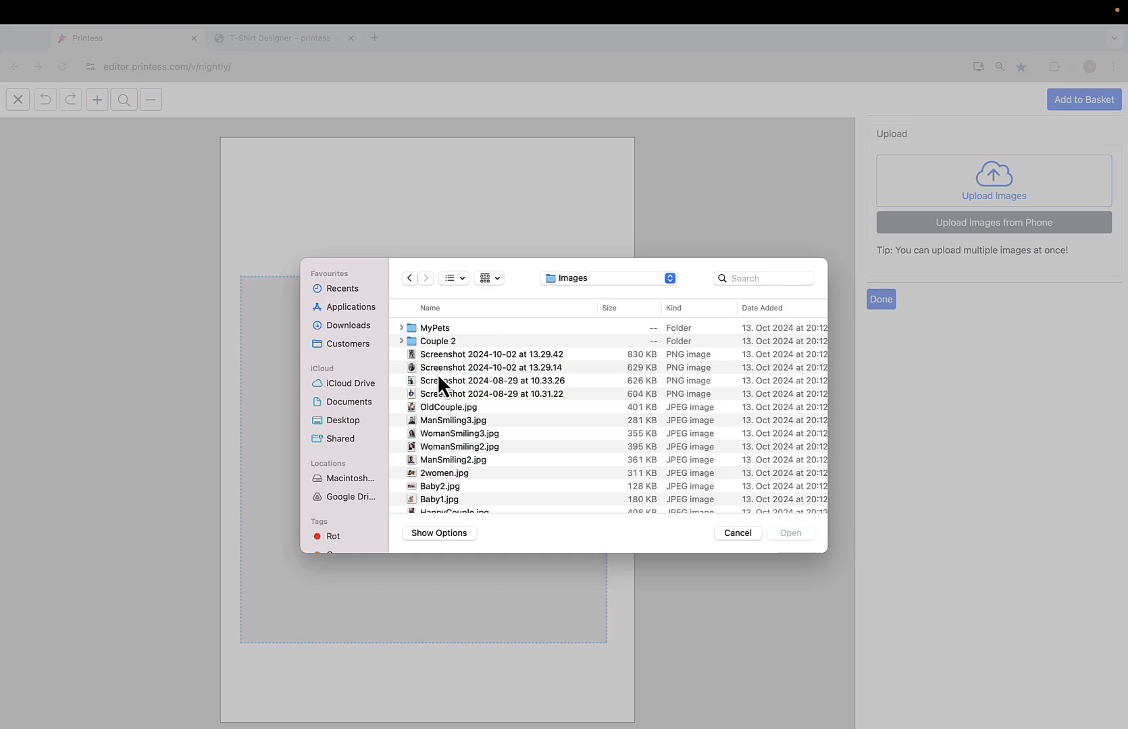
pyautogui.doubleClick(440, 420)
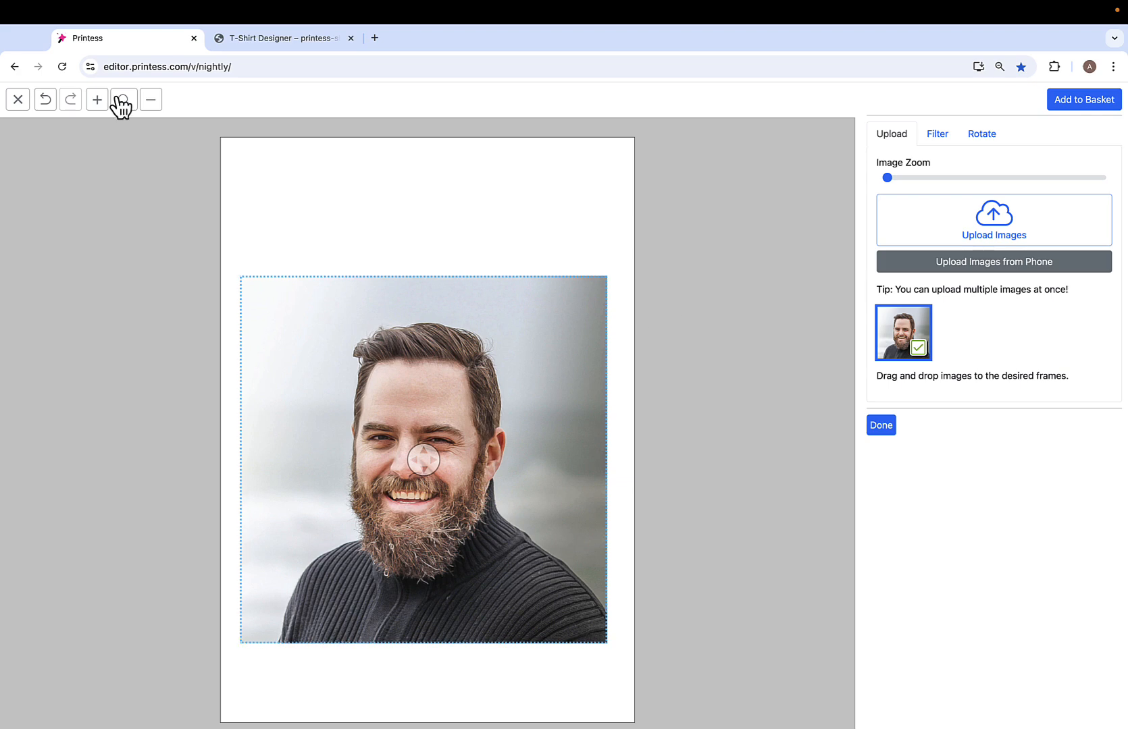
# - Leave the buyer view, look at the template in the beta buyer view and return to the designer editor
pyautogui.click(18, 100)
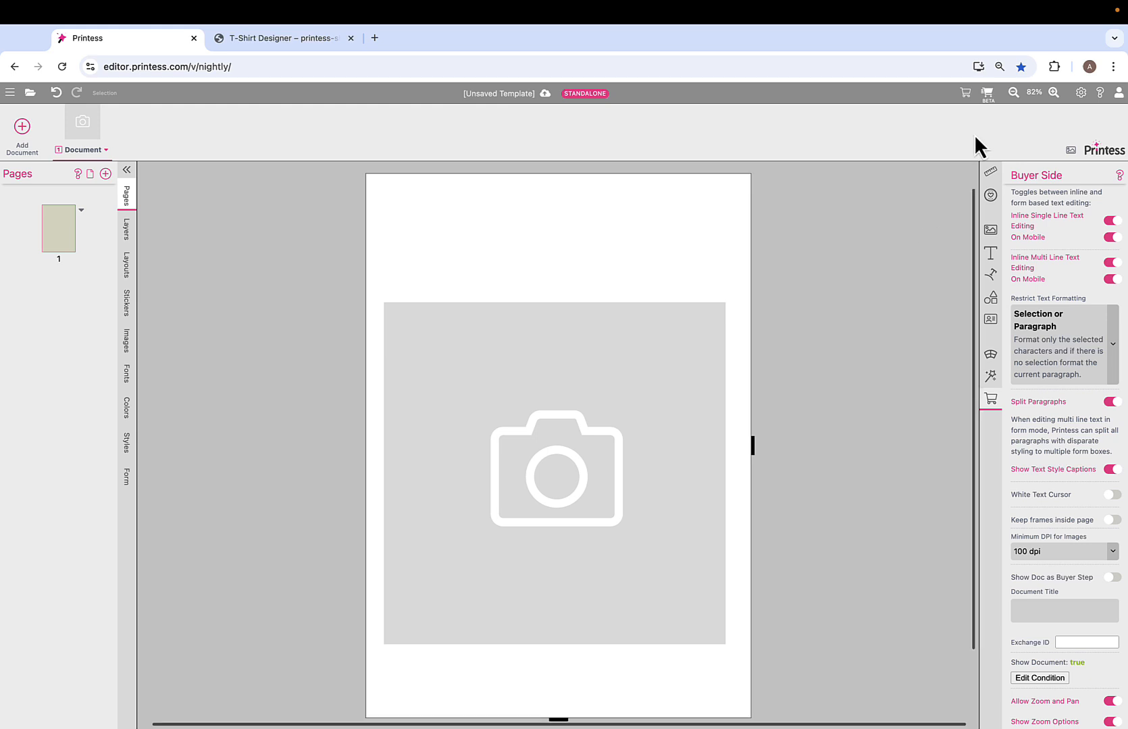
pyautogui.click(988, 94)
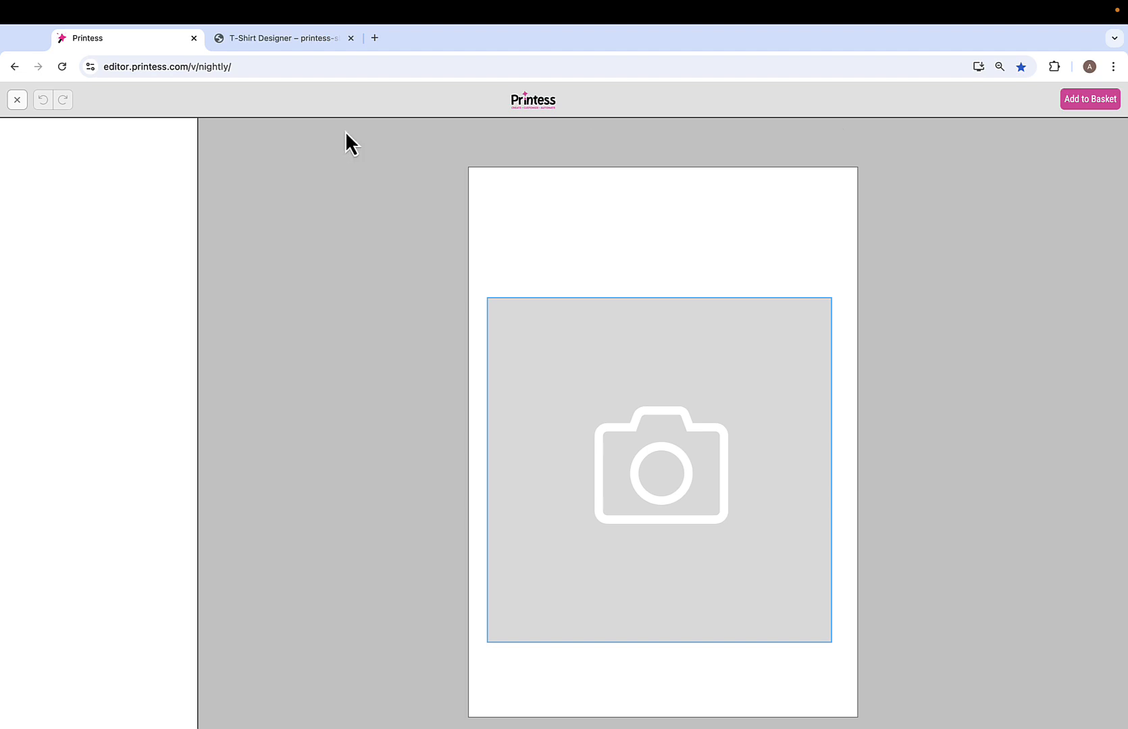
pyautogui.click(18, 101)
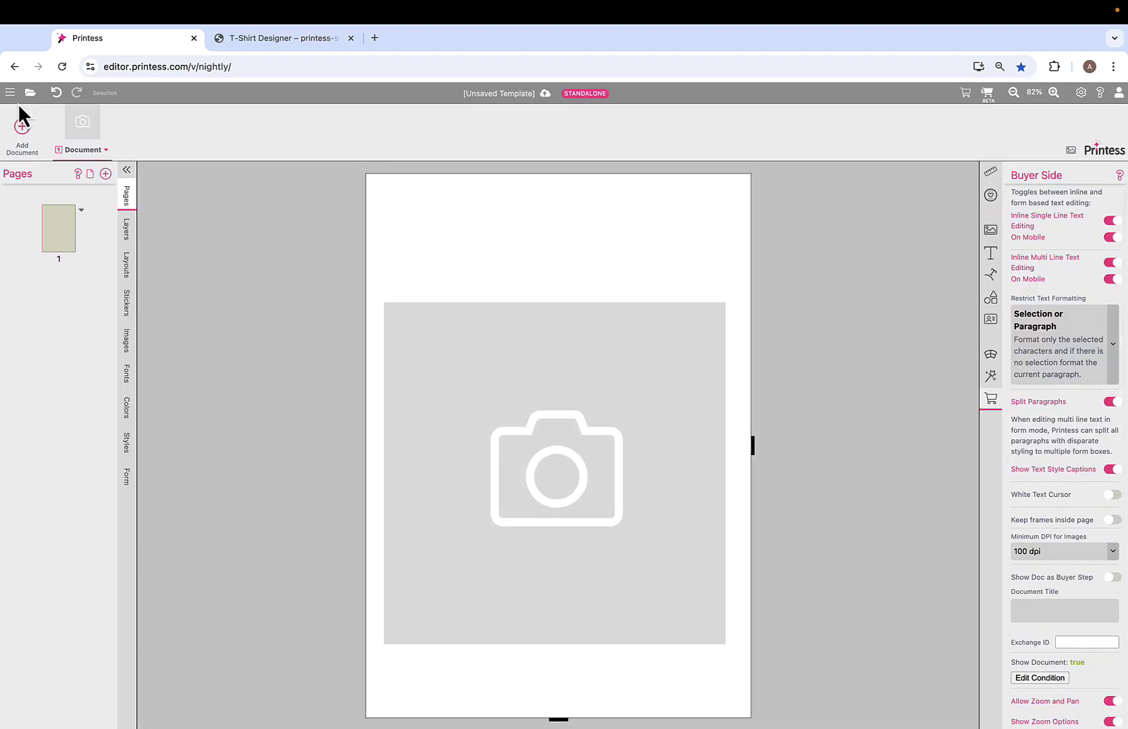
# - Add a single-line text above the image frame, stretch it to the full page width and make it slightly taller
pyautogui.click(557, 408)
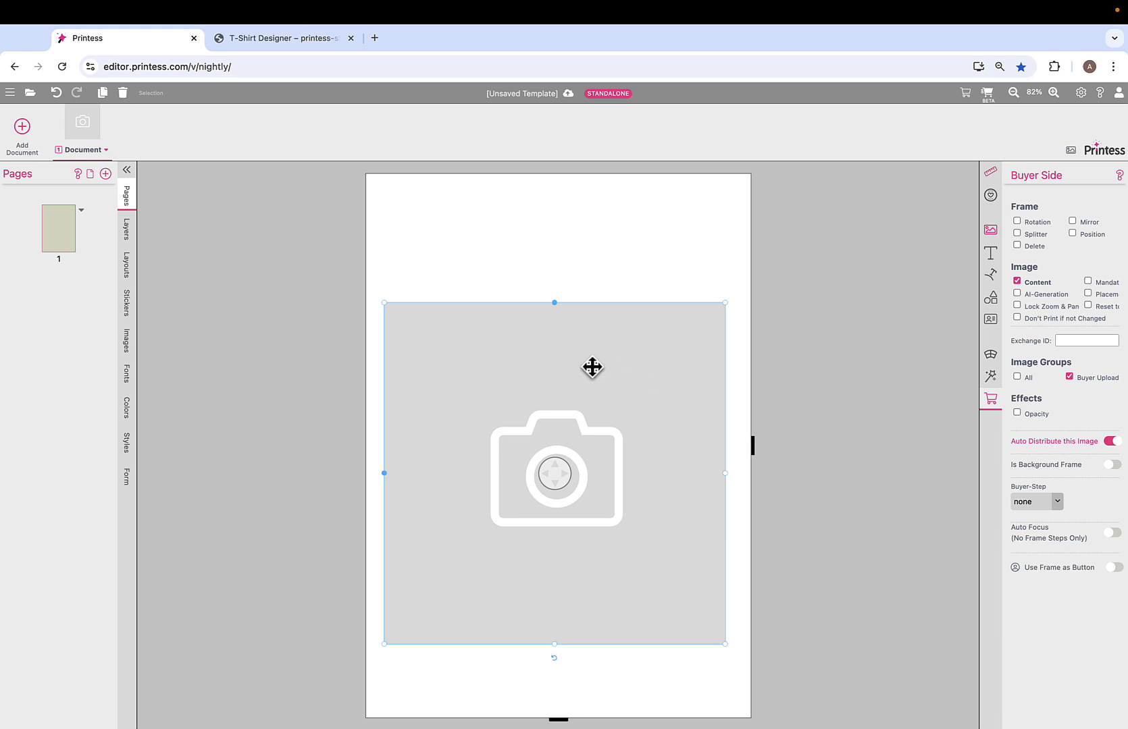
pyautogui.click(991, 255)
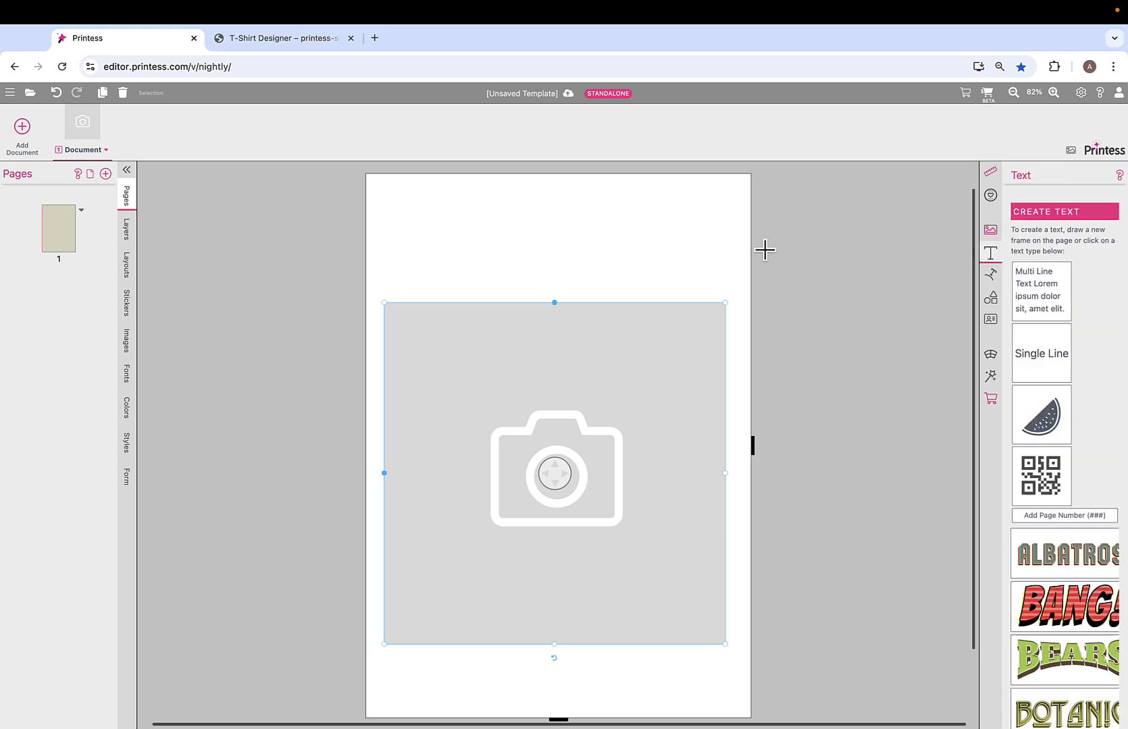
pyautogui.click(723, 260)
pyautogui.click(990, 260)
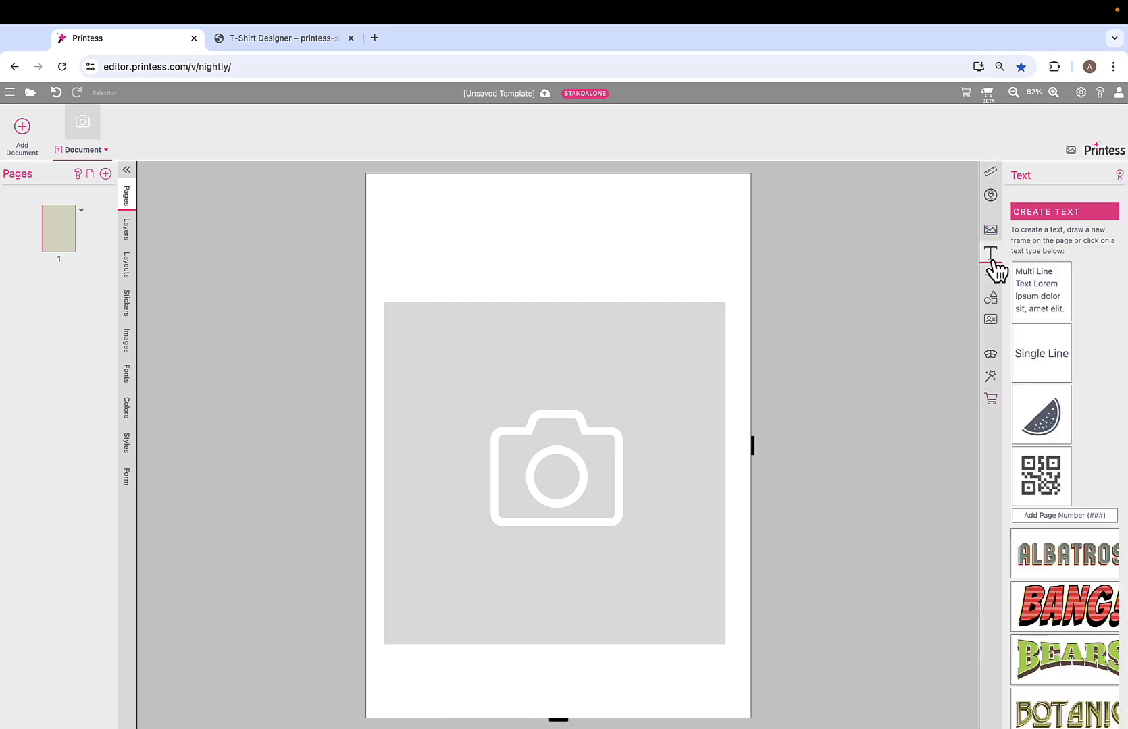
pyautogui.click(1028, 355)
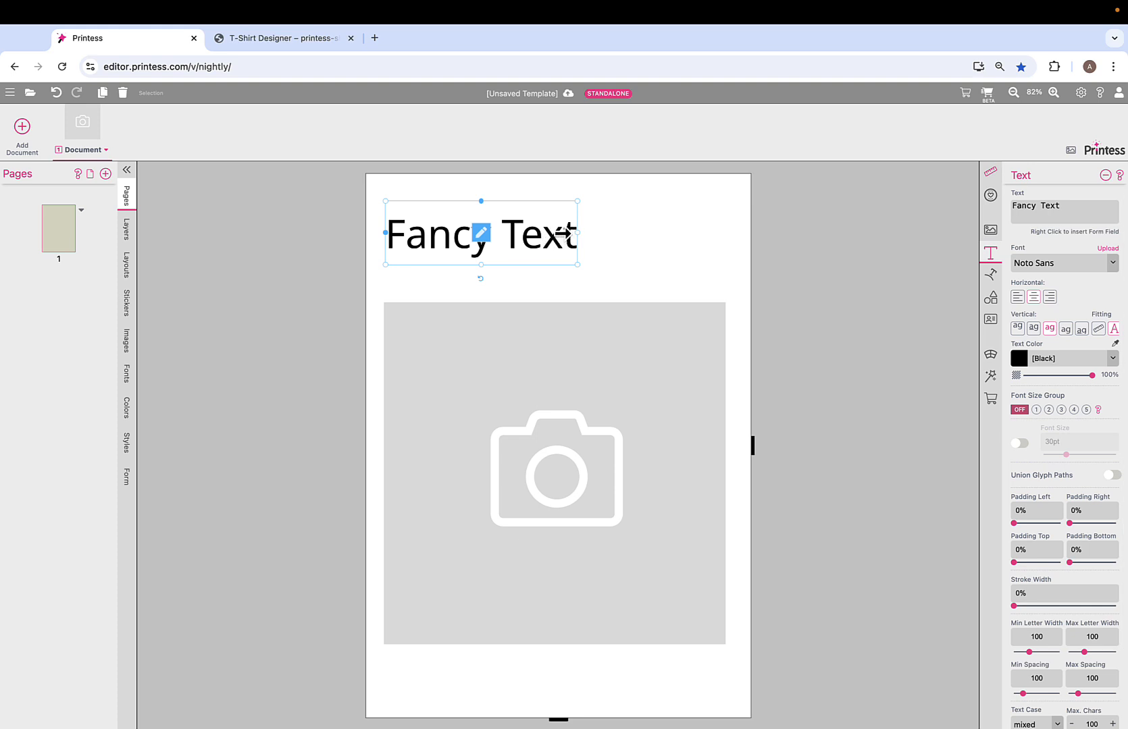
pyautogui.moveTo(577, 233); pyautogui.dragTo(739, 233)
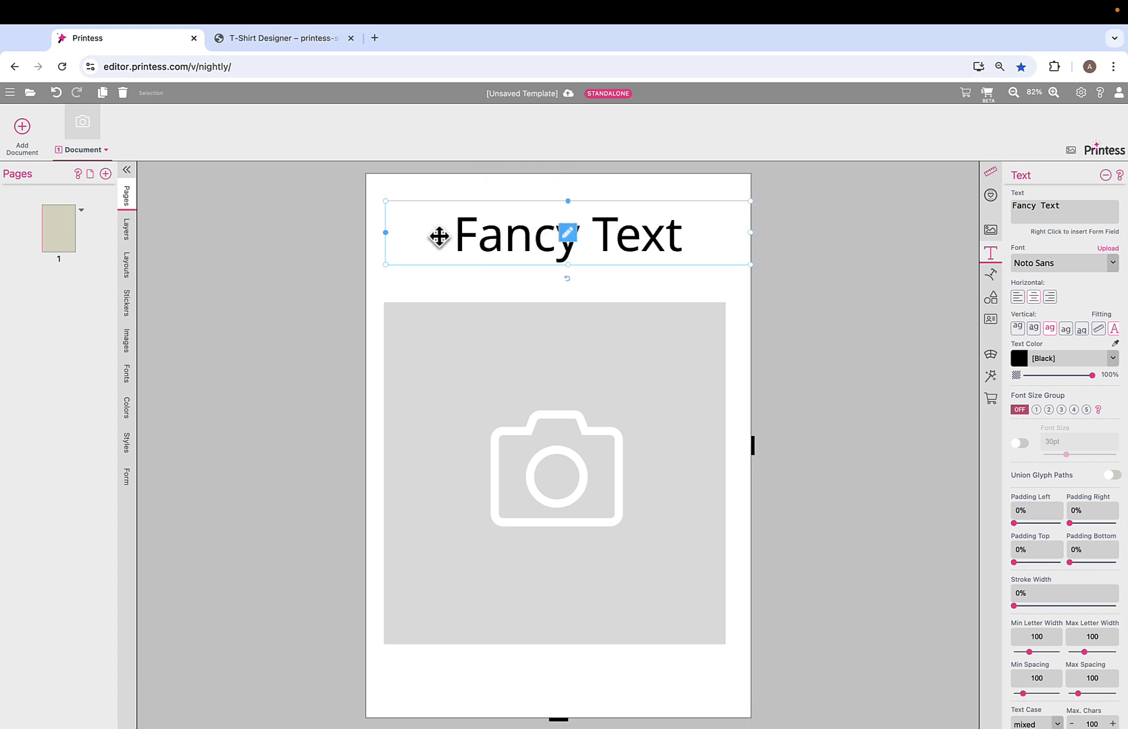
pyautogui.moveTo(389, 232); pyautogui.dragTo(374, 234)
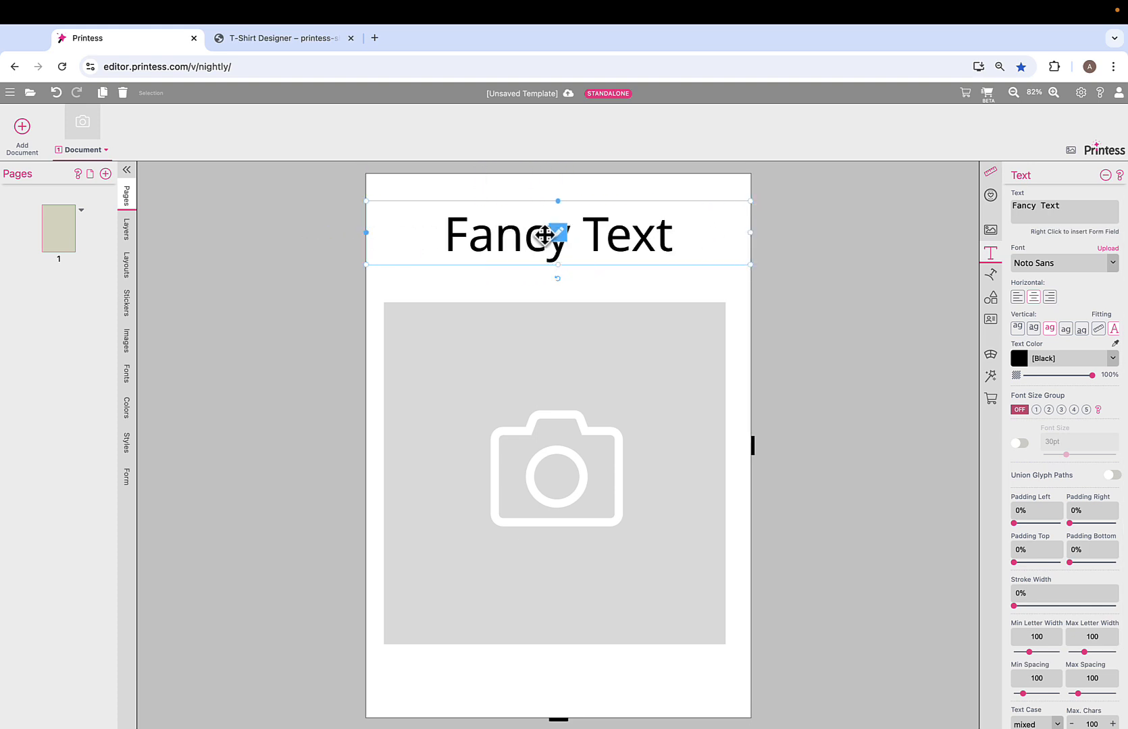
pyautogui.moveTo(558, 265); pyautogui.dragTo(558, 276)
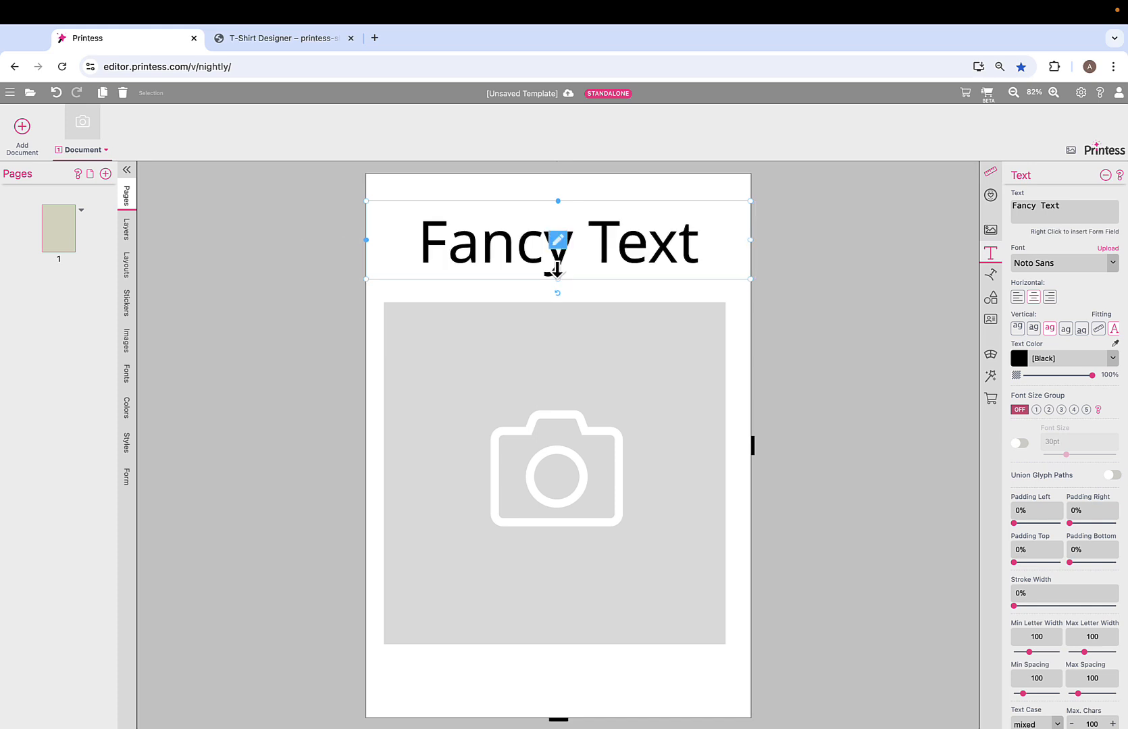
# - Make the text's content and color editable for the buyer and open the template in the beta buyer view
pyautogui.click(990, 400)
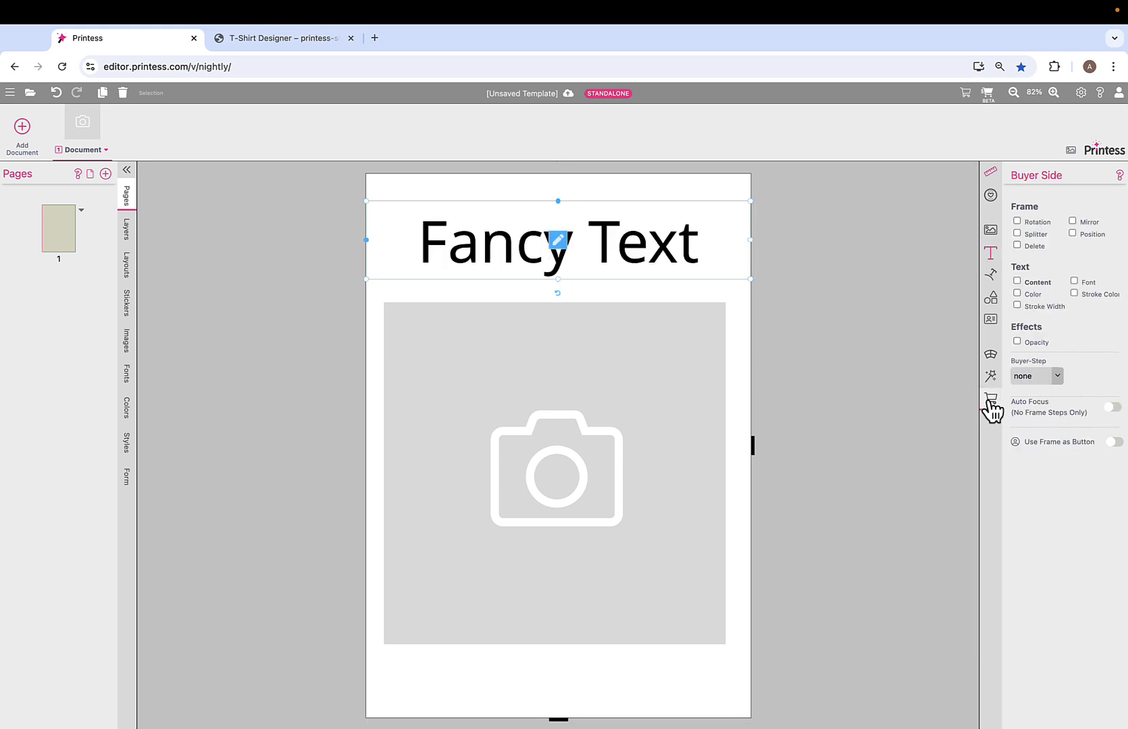
pyautogui.click(1016, 282)
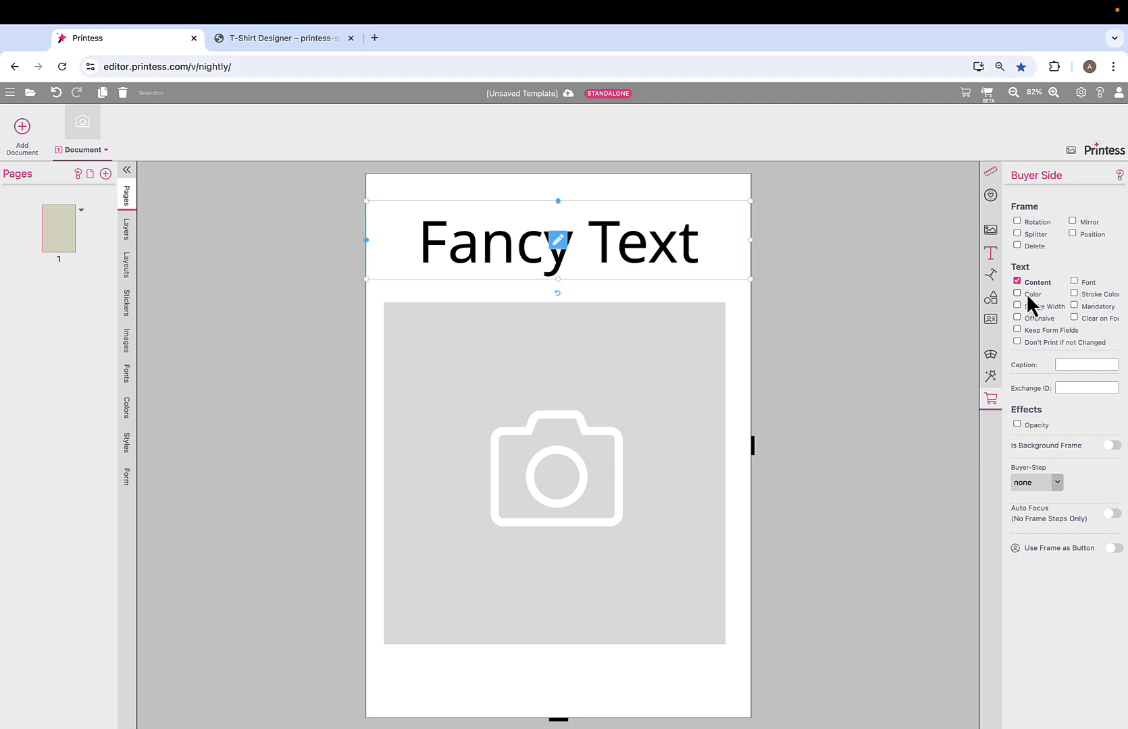
pyautogui.click(1017, 293)
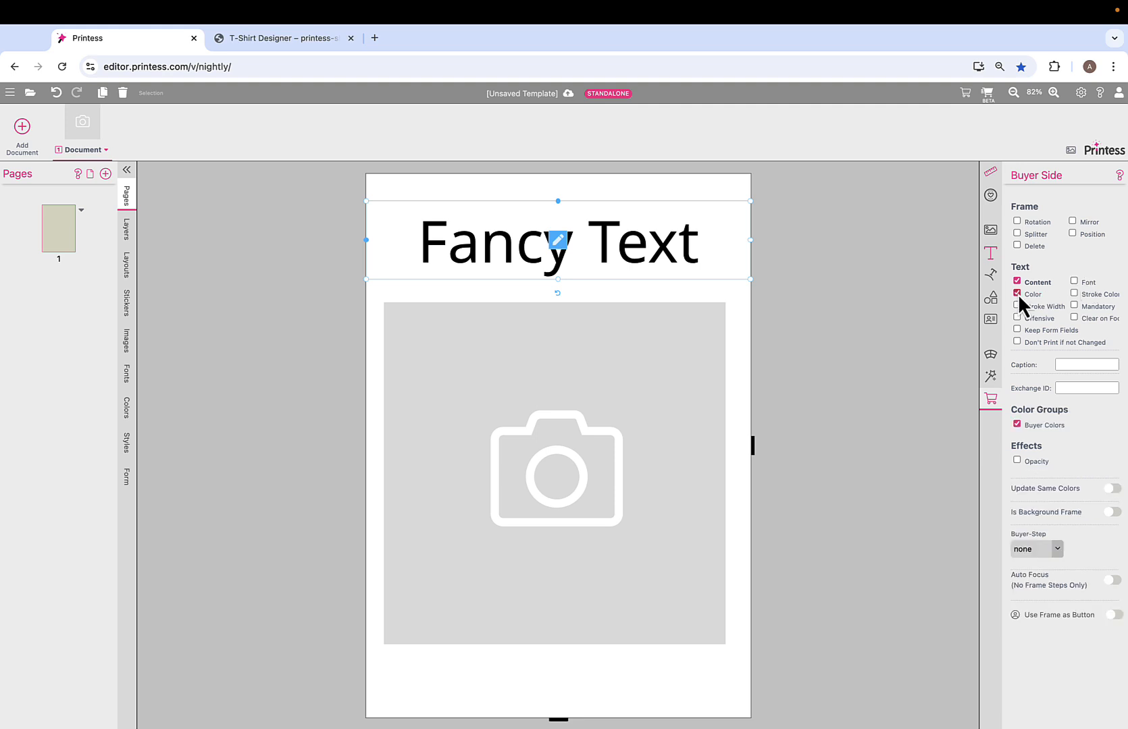
pyautogui.click(988, 96)
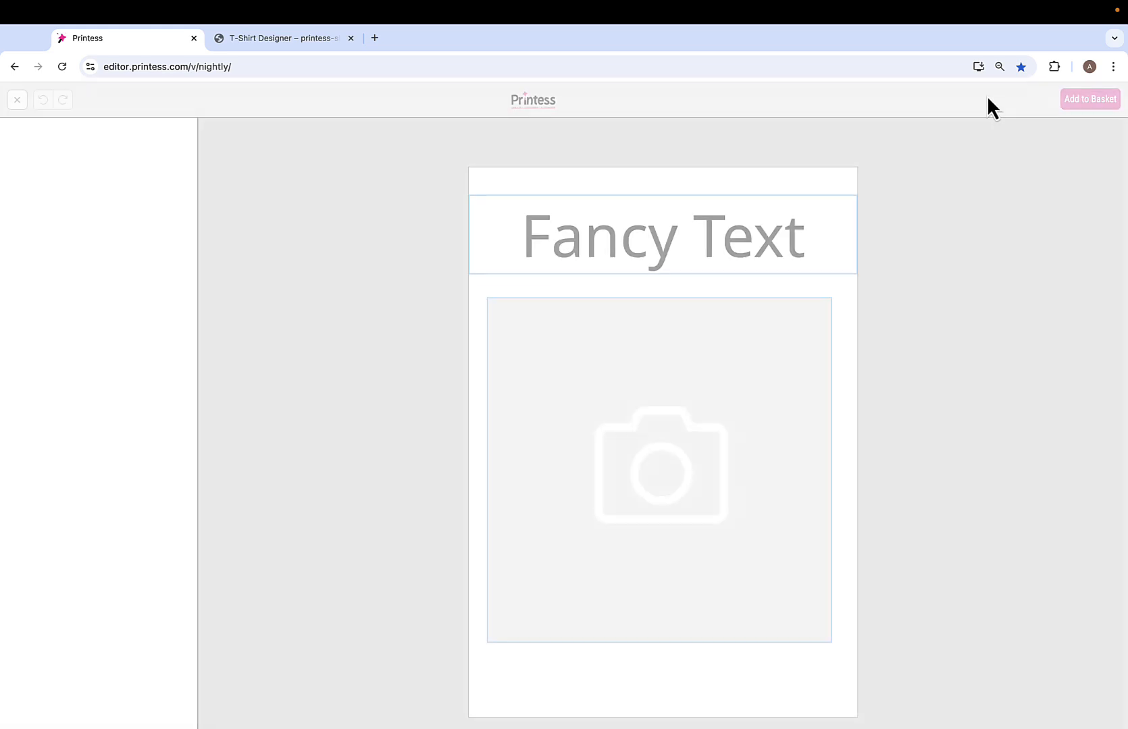
# - Recolor the "Fancy Text" heading as the buyer, first dark red and finally orange
pyautogui.click(646, 245)
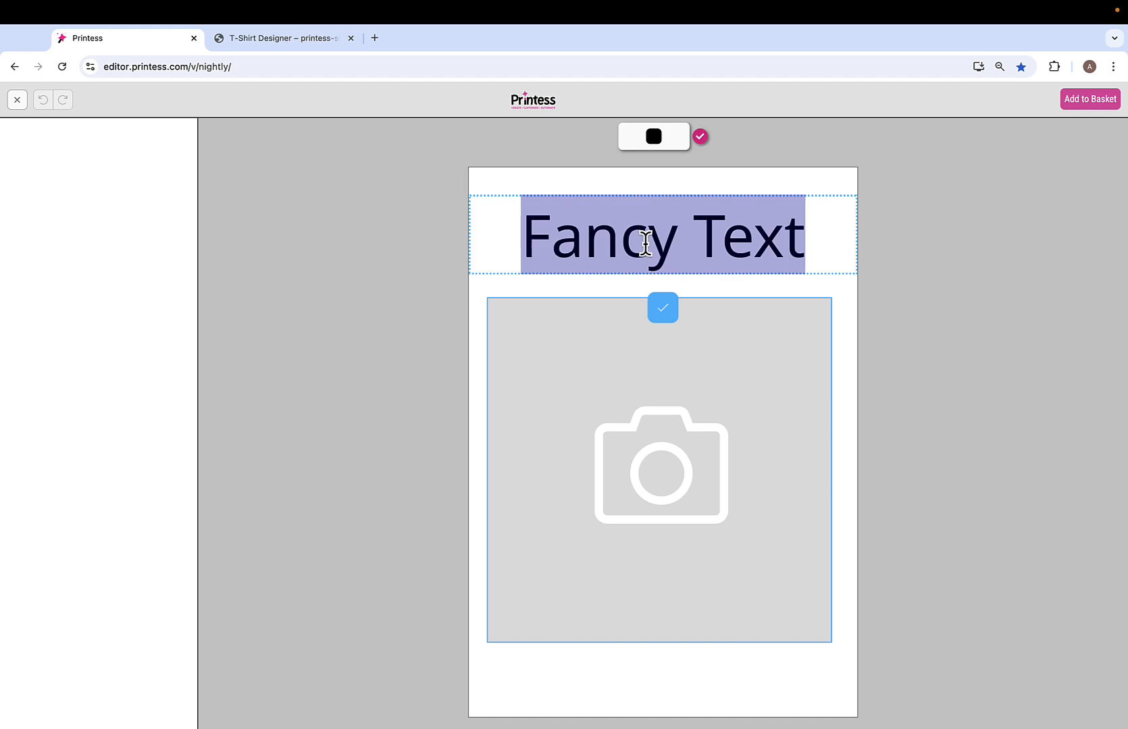
pyautogui.click(655, 140)
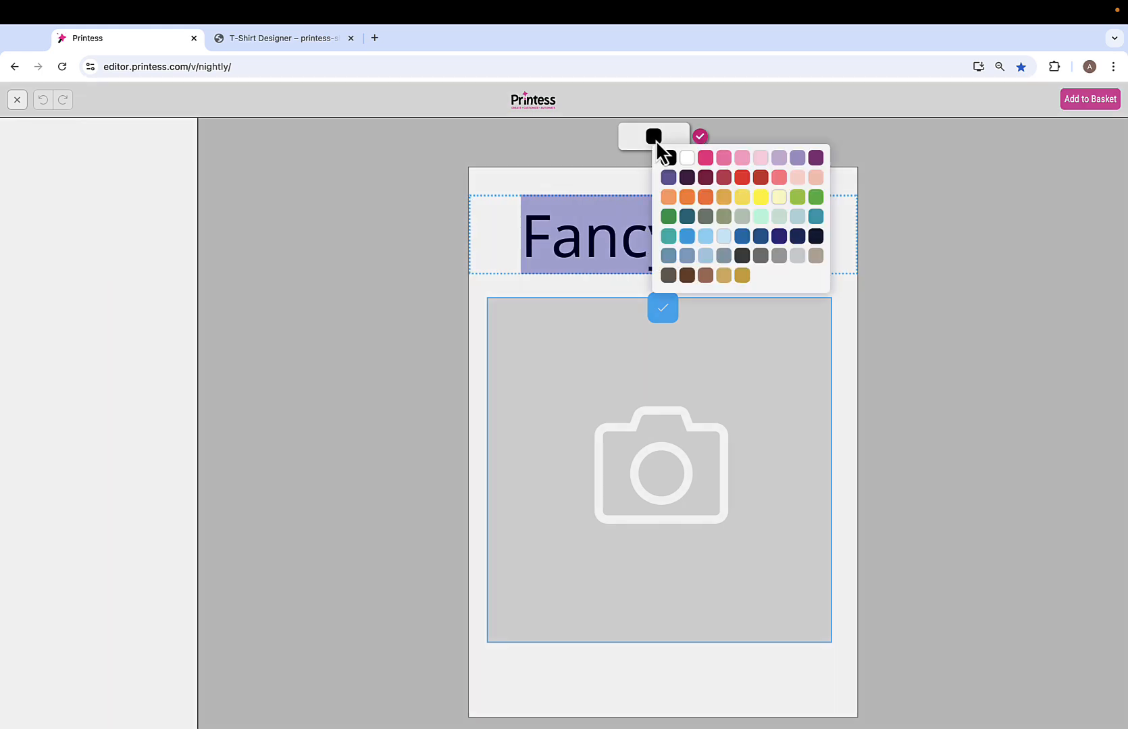
pyautogui.click(725, 177)
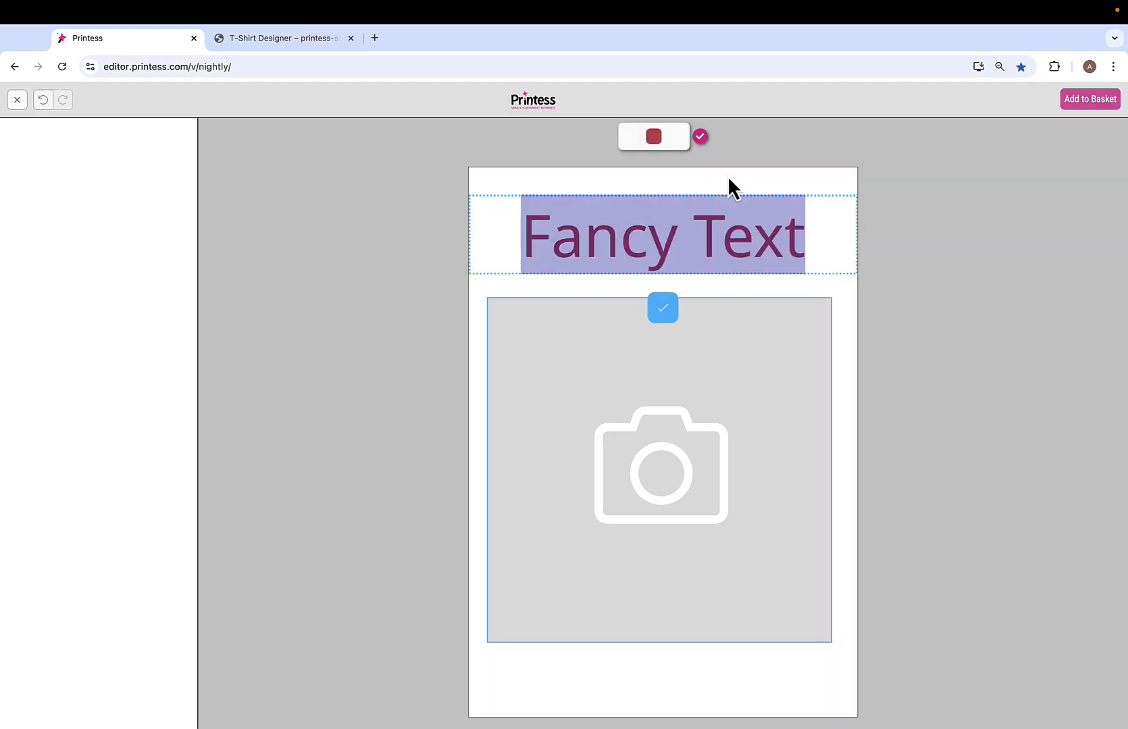
pyautogui.click(660, 139)
pyautogui.click(687, 197)
# - Replace the heading's wording with "Hello", finish the text editing and return to the designer editor
pyautogui.click(675, 232)
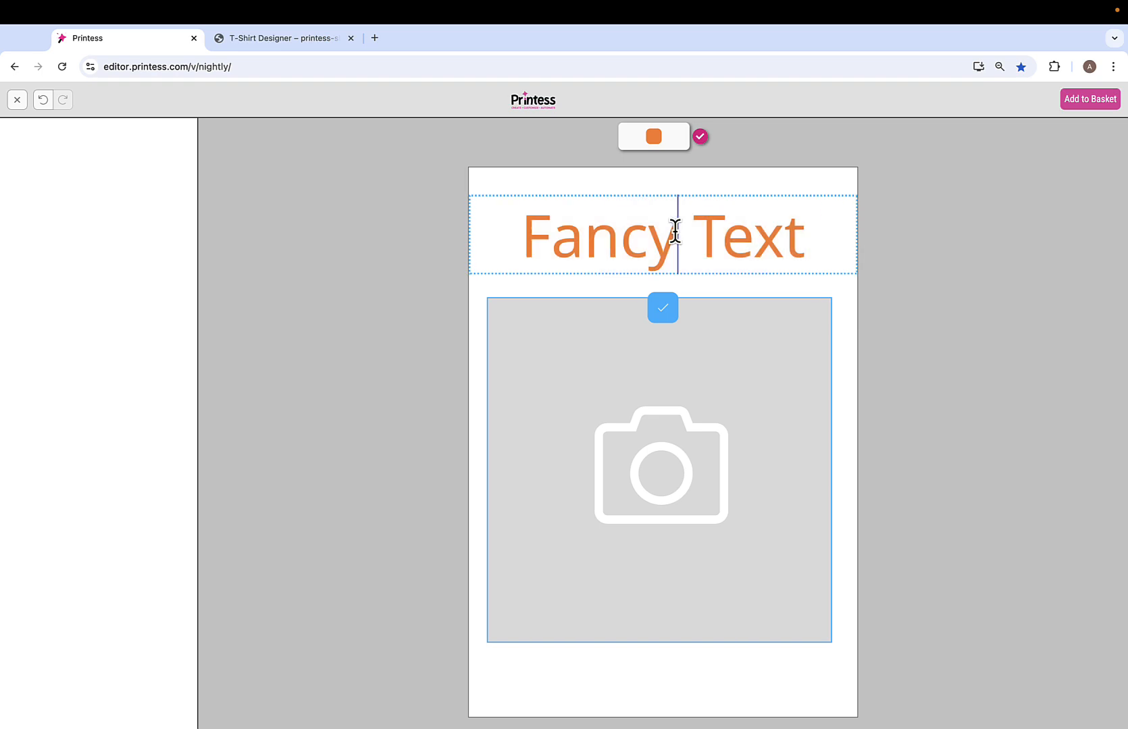
pyautogui.tripleClick(676, 231)
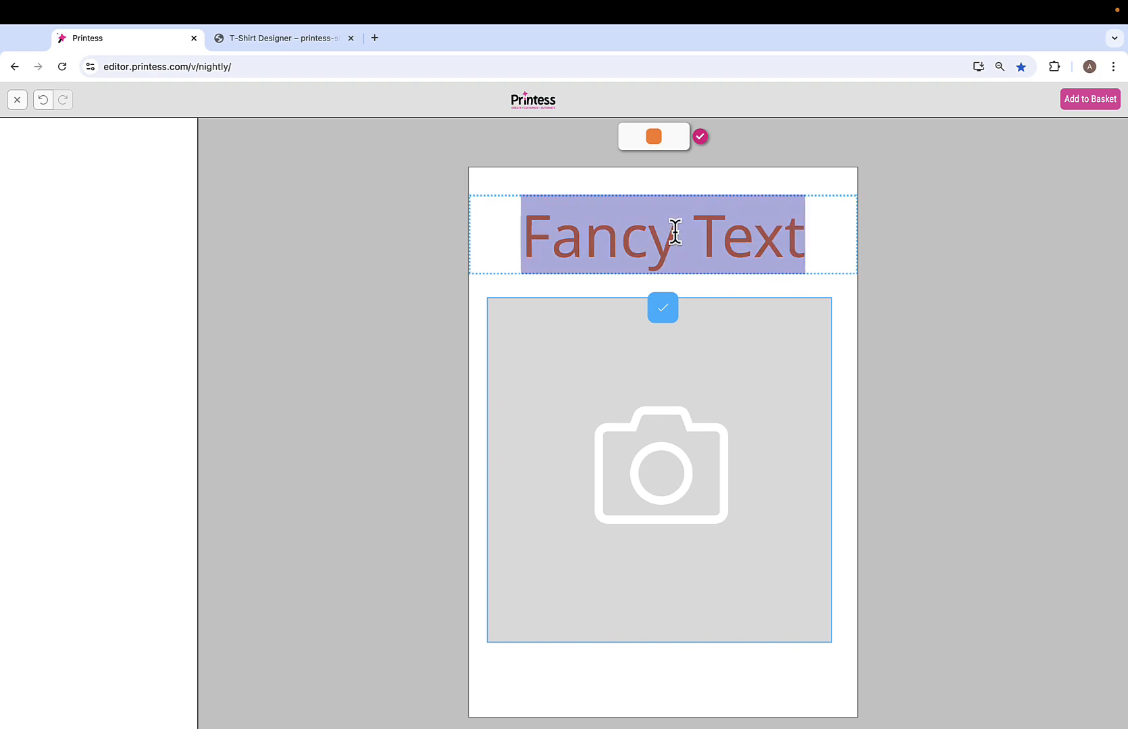
pyautogui.write('Hello')
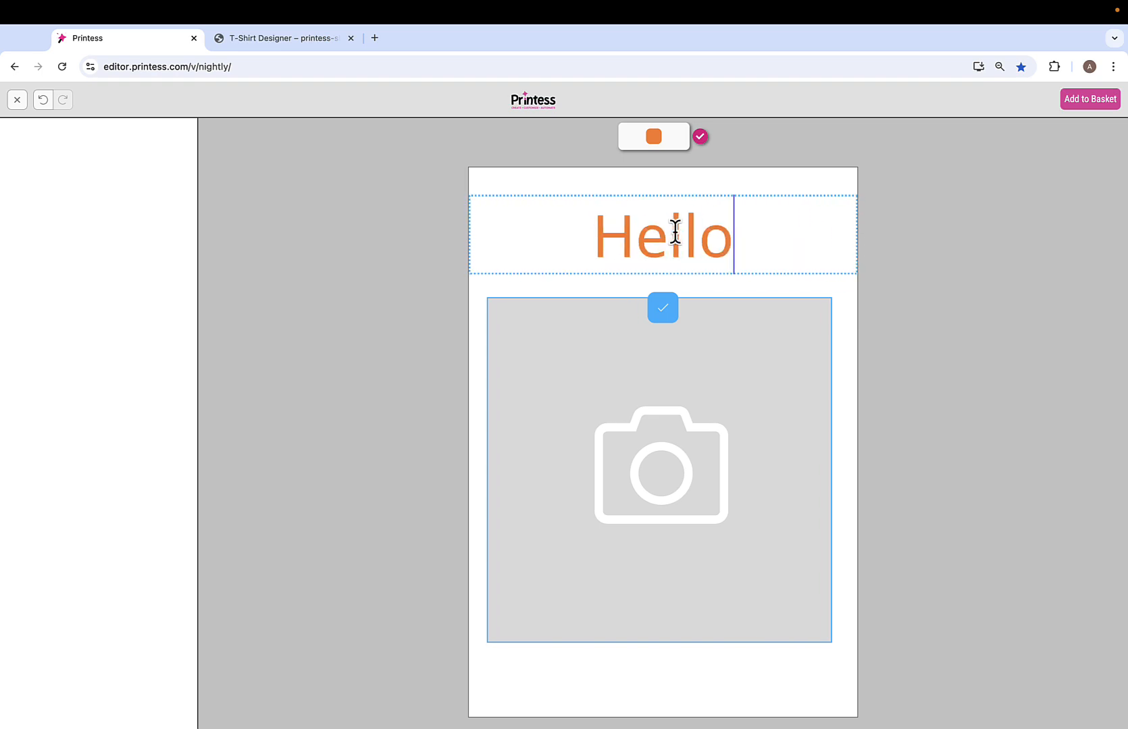
pyautogui.click(701, 138)
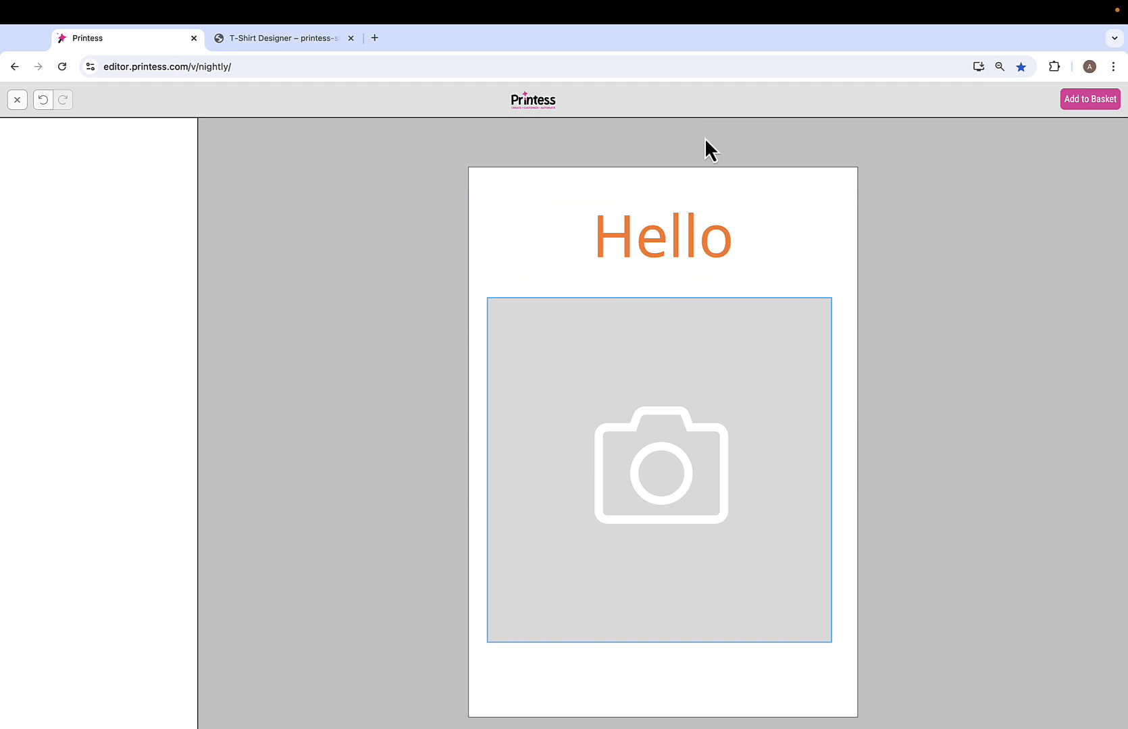
pyautogui.click(17, 99)
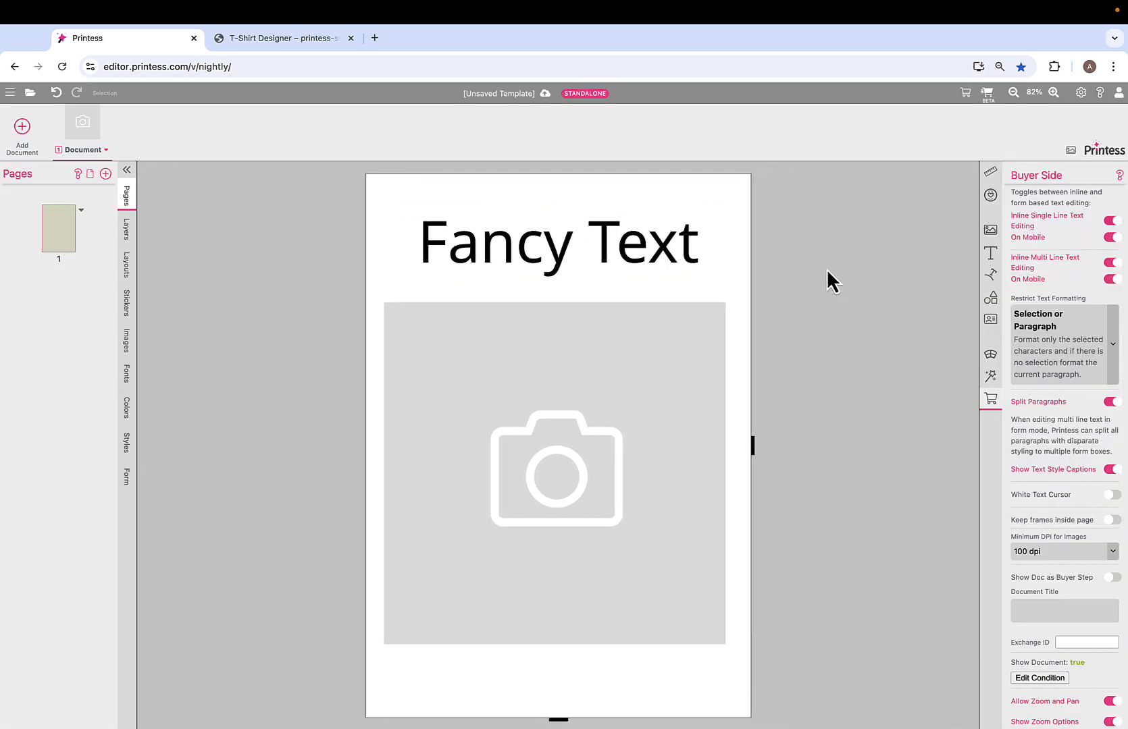
# - Add a heart shape and move it to the page's lower-right corner, overlapping the image frame
pyautogui.click(991, 298)
pyautogui.click(1028, 300)
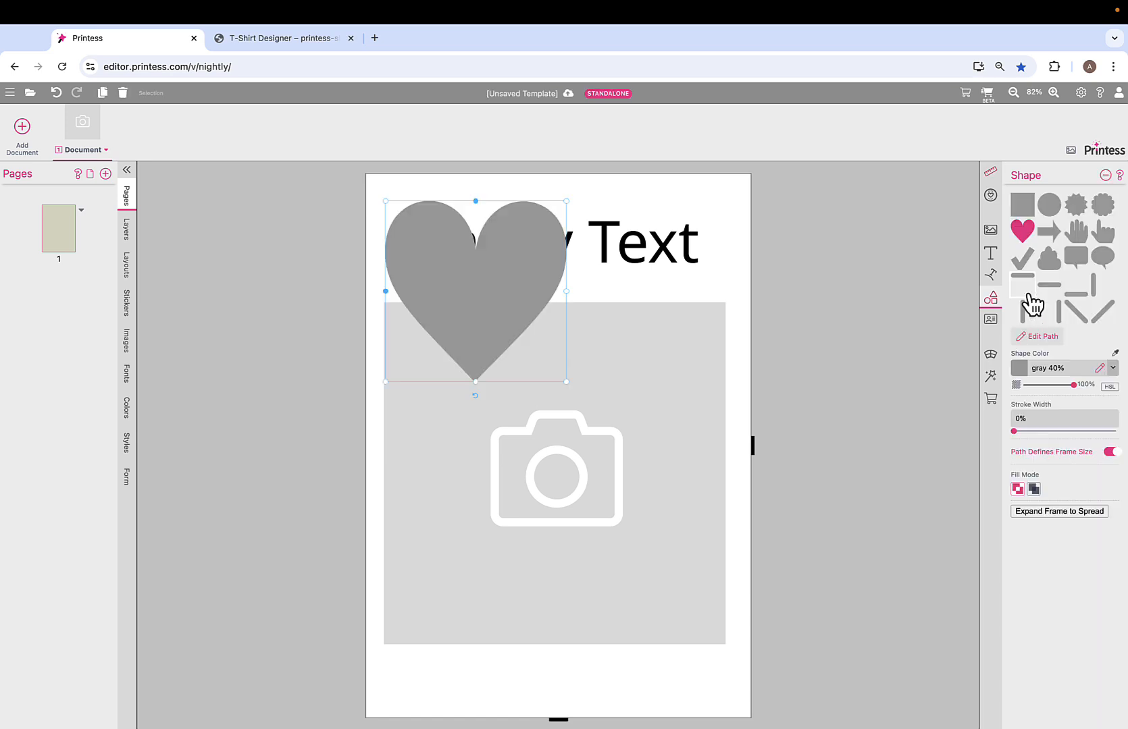
pyautogui.moveTo(541, 297); pyautogui.dragTo(674, 604)
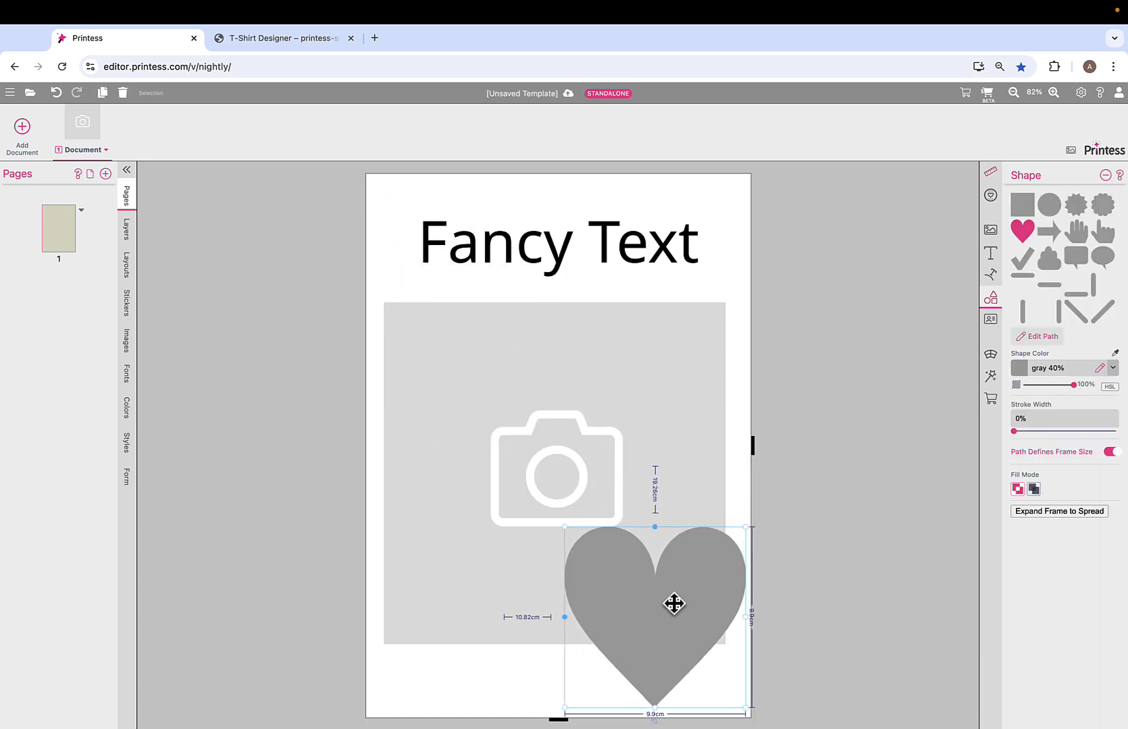
# - Set the heart's shape color to Pink and its stroke width to 3.2%
pyautogui.click(1113, 369)
pyautogui.click(1064, 580)
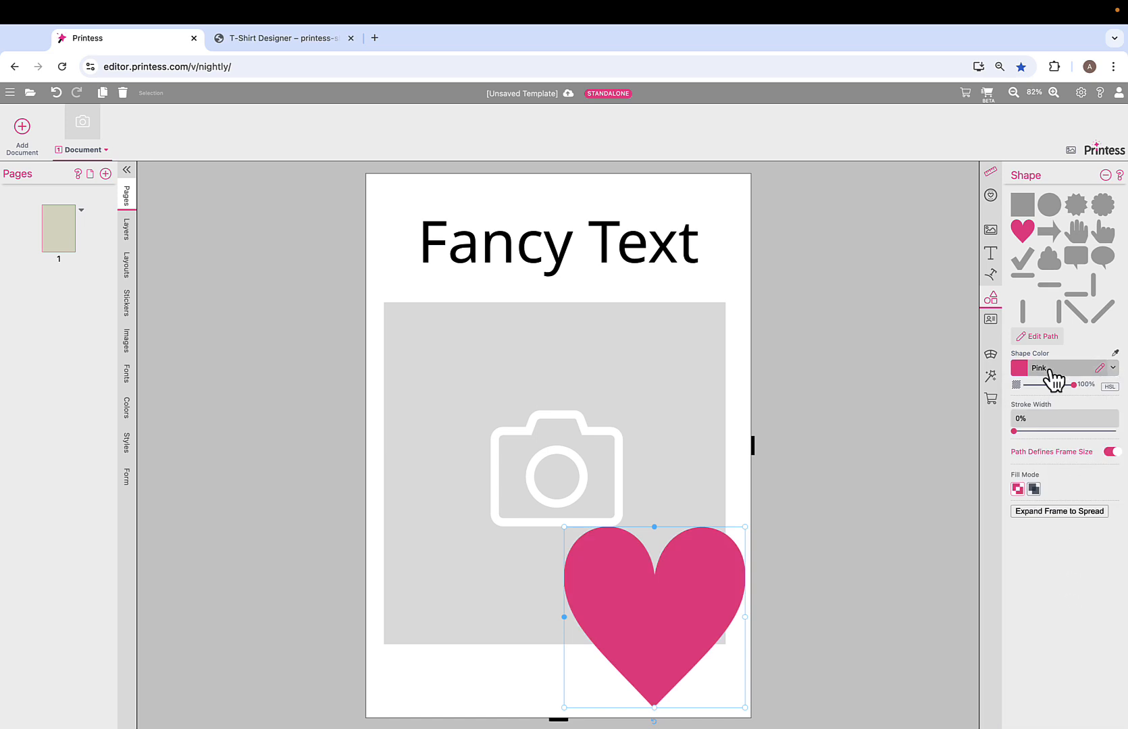
pyautogui.moveTo(1015, 431); pyautogui.dragTo(1019, 432)
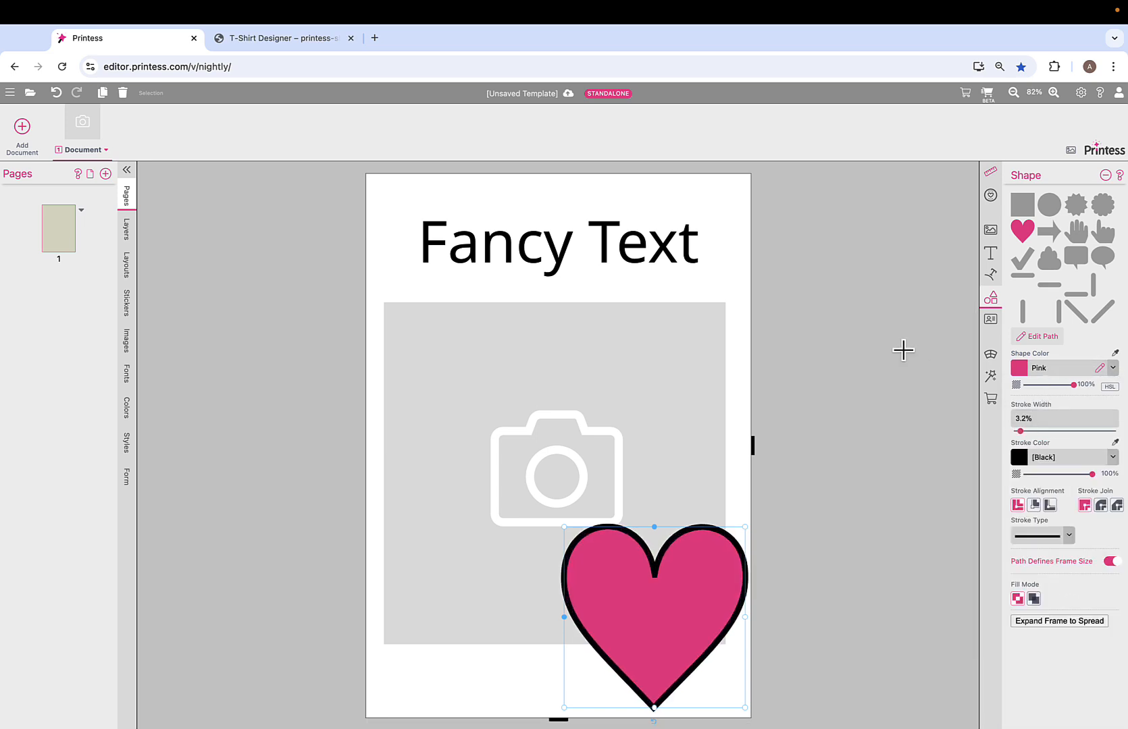
# - Make the heart's color, stroke color and stroke width editable for the buyer and open the template in the beta buyer view
pyautogui.click(998, 402)
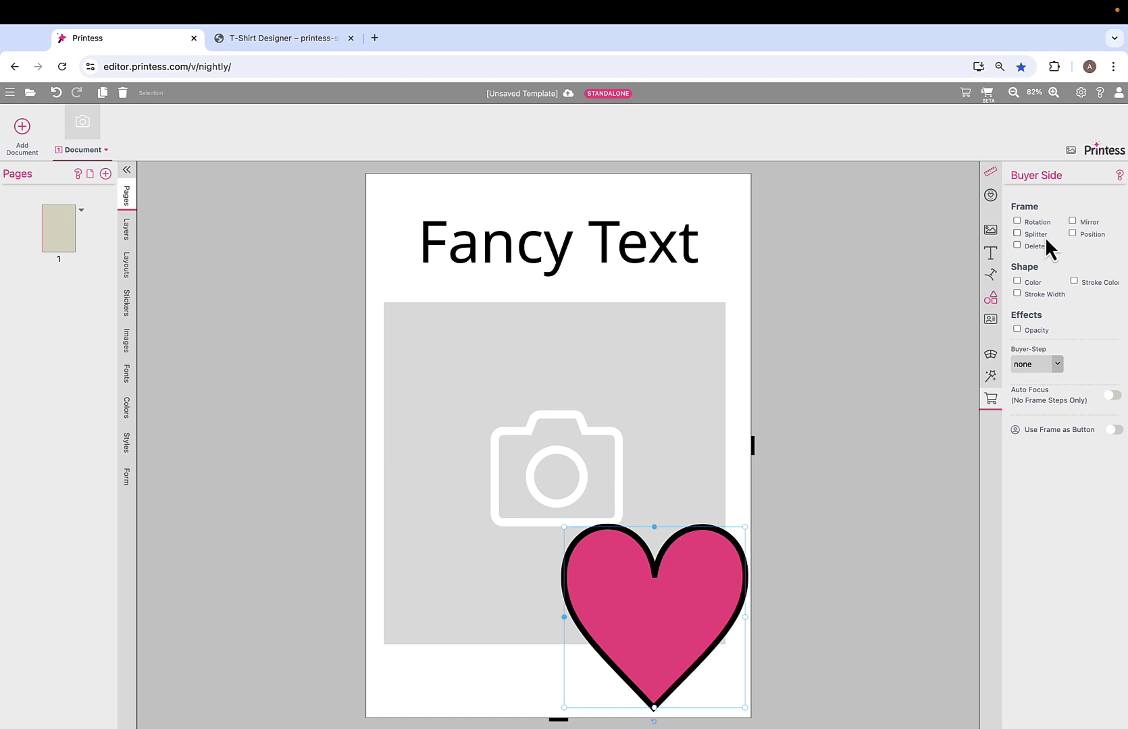
pyautogui.click(1017, 281)
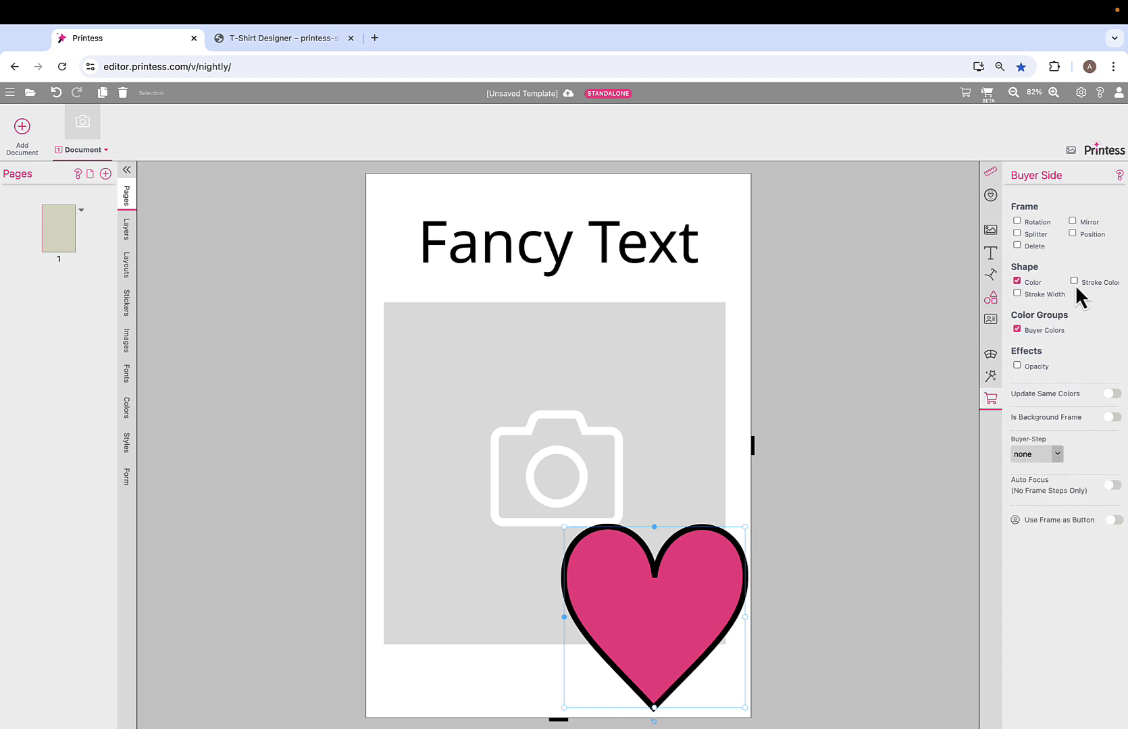
pyautogui.click(1016, 294)
pyautogui.hscroll(2, 890, 258)
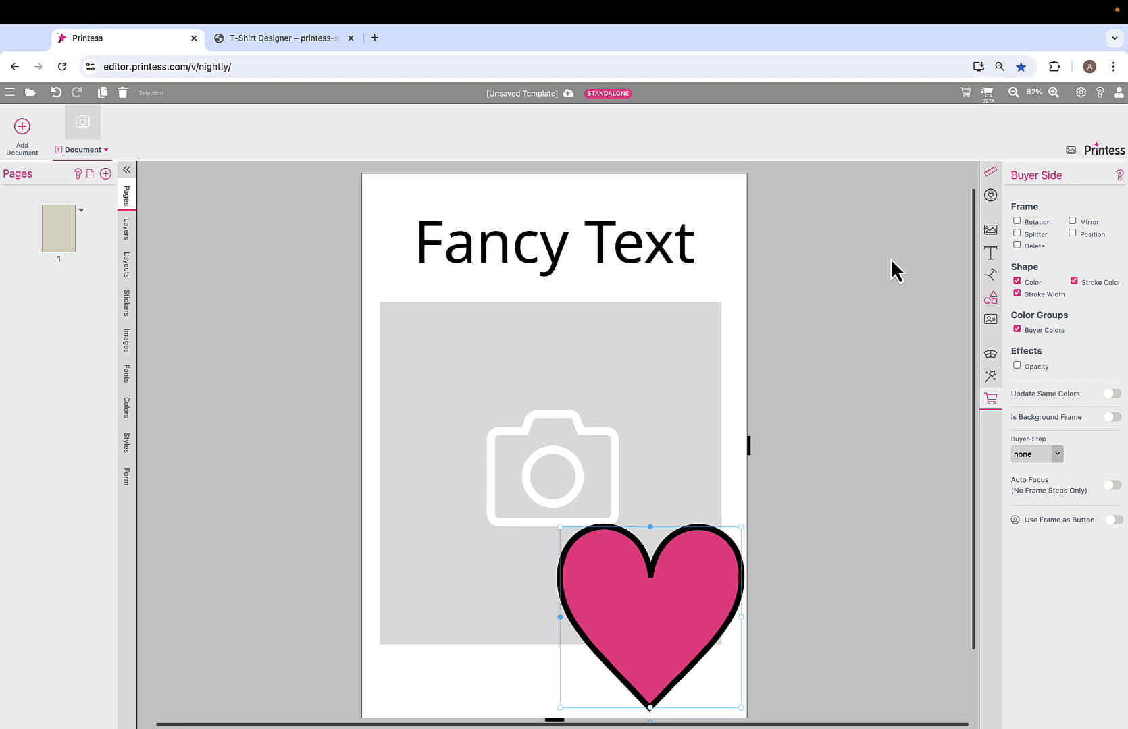
pyautogui.click(990, 96)
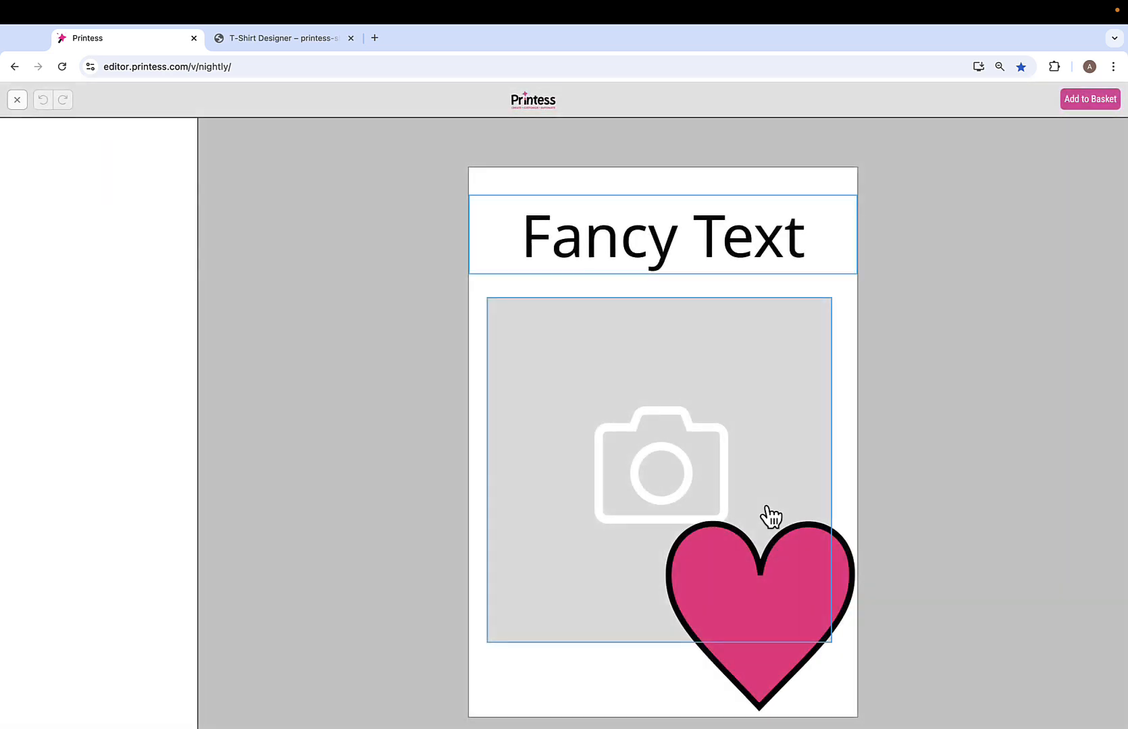
# - Recolor the heart in the buyer view with a yellow stroke and an orange fill, and return to the designer editor
pyautogui.click(773, 612)
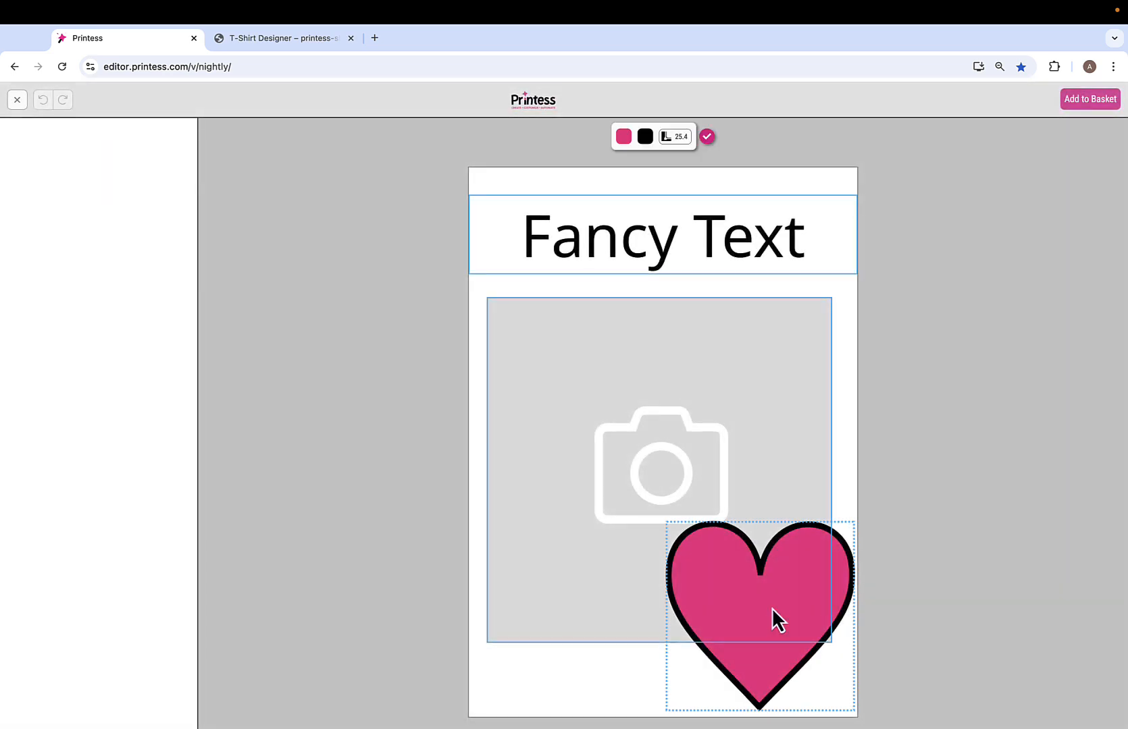
pyautogui.click(645, 137)
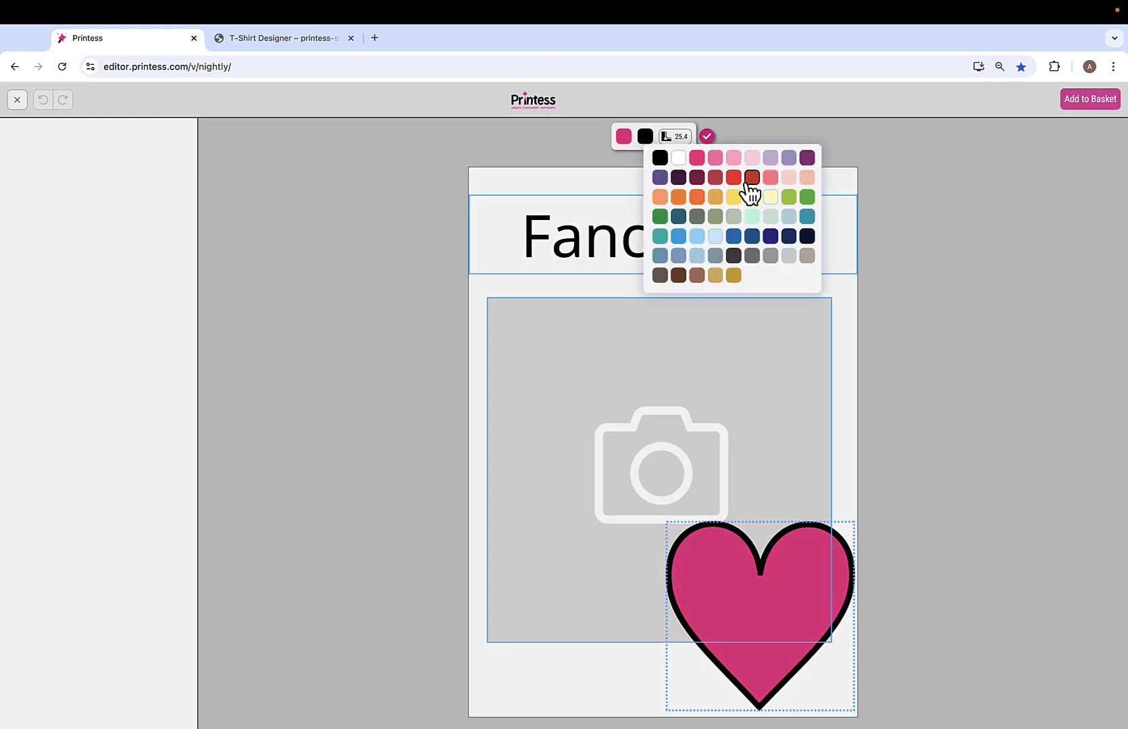
pyautogui.click(752, 196)
pyautogui.click(625, 138)
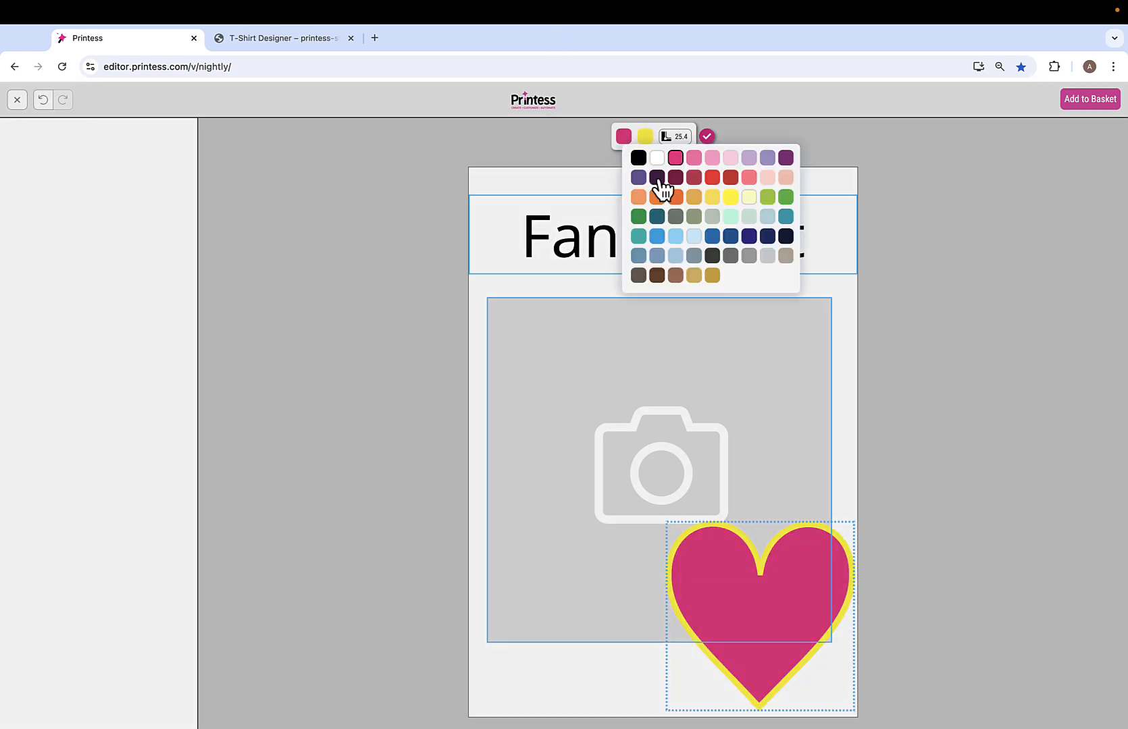
pyautogui.click(674, 199)
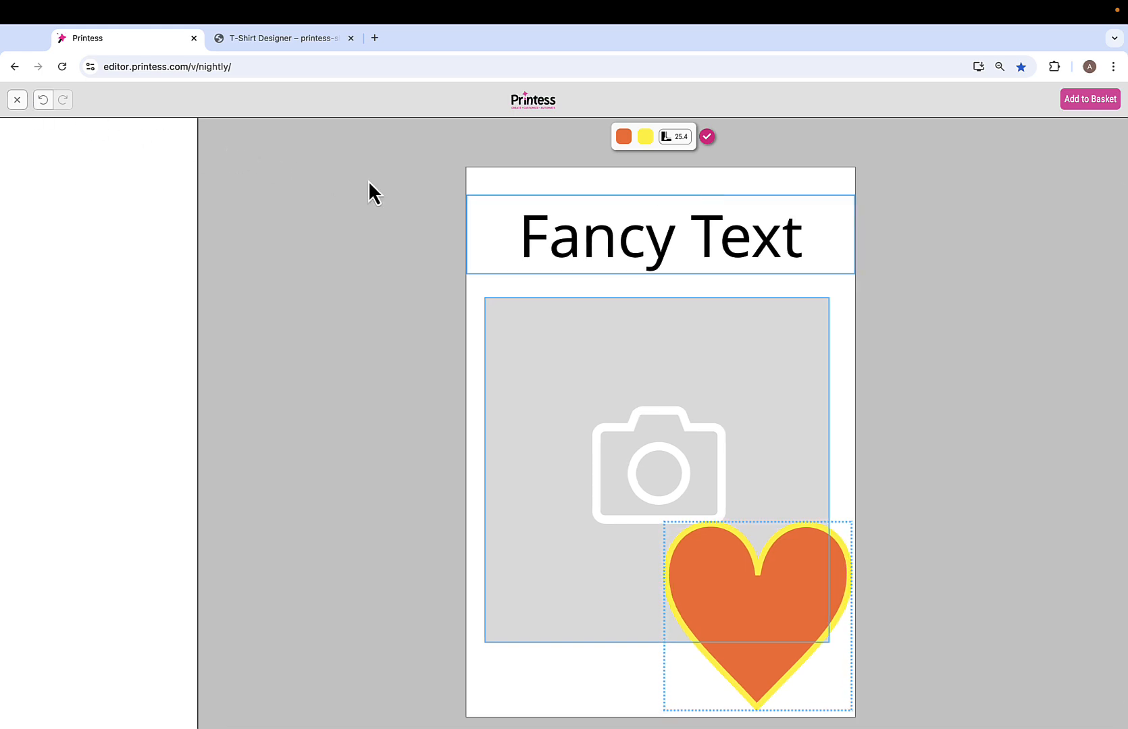
pyautogui.click(17, 100)
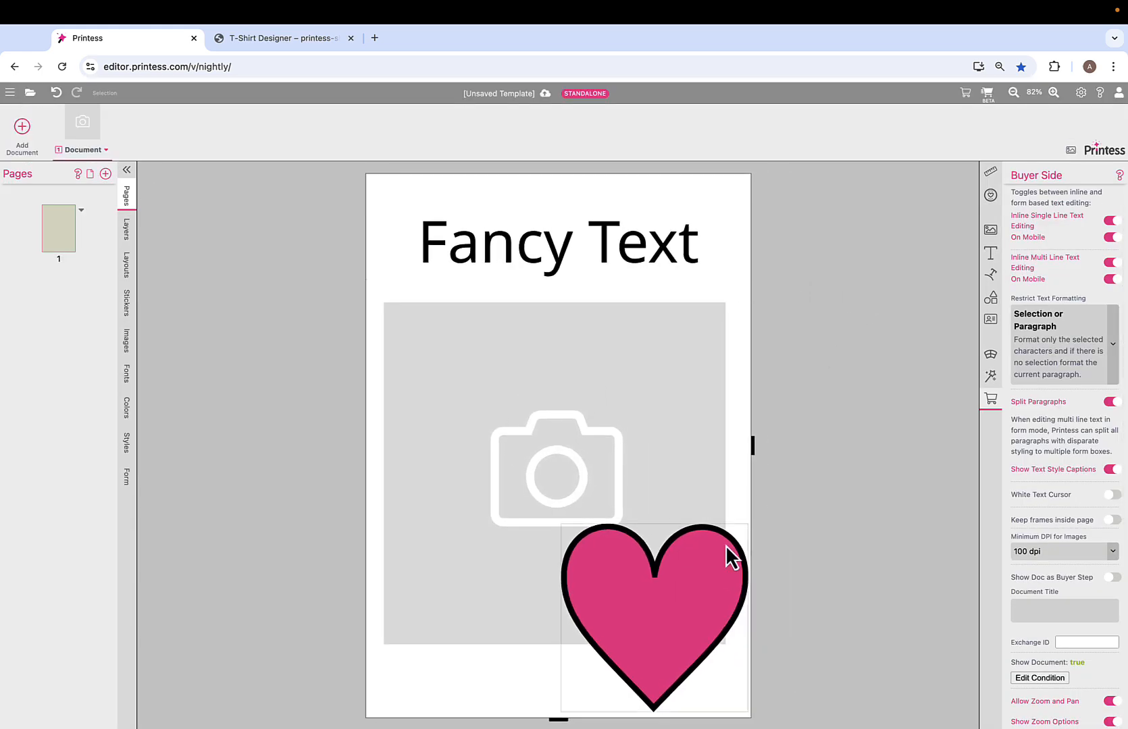
# - Compare the heart's buyer-side permissions with its editing options in the beta buyer view, and return to the designer editor
pyautogui.click(711, 571)
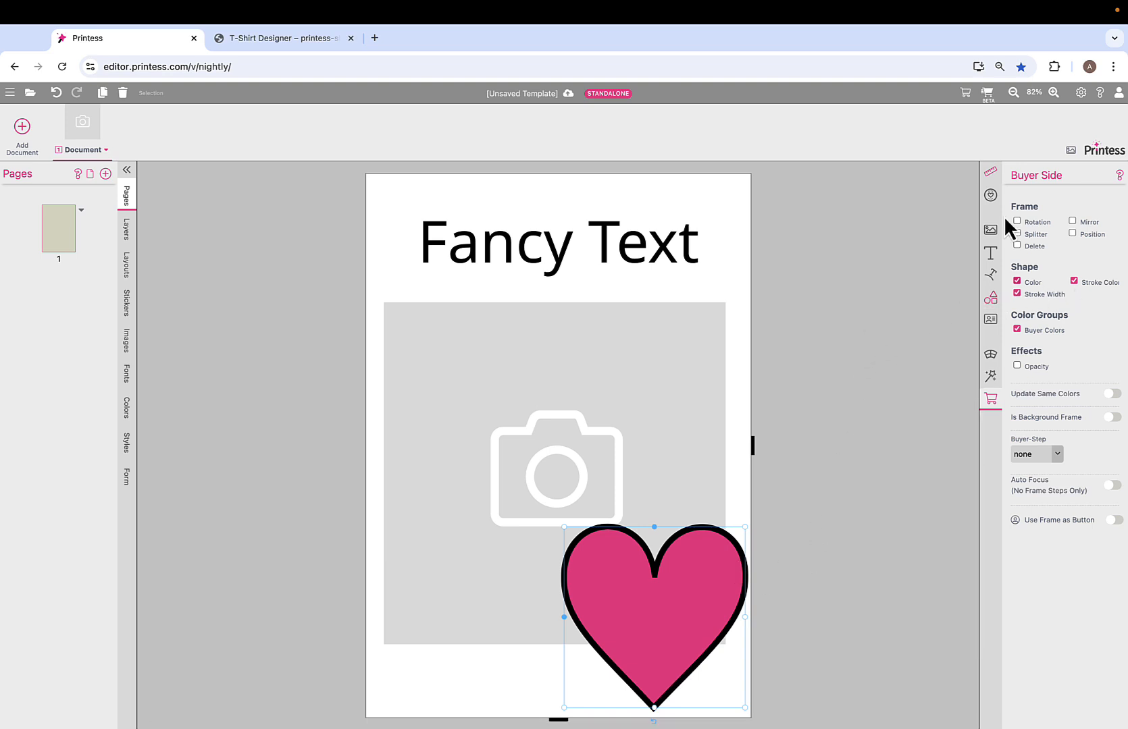
pyautogui.click(988, 96)
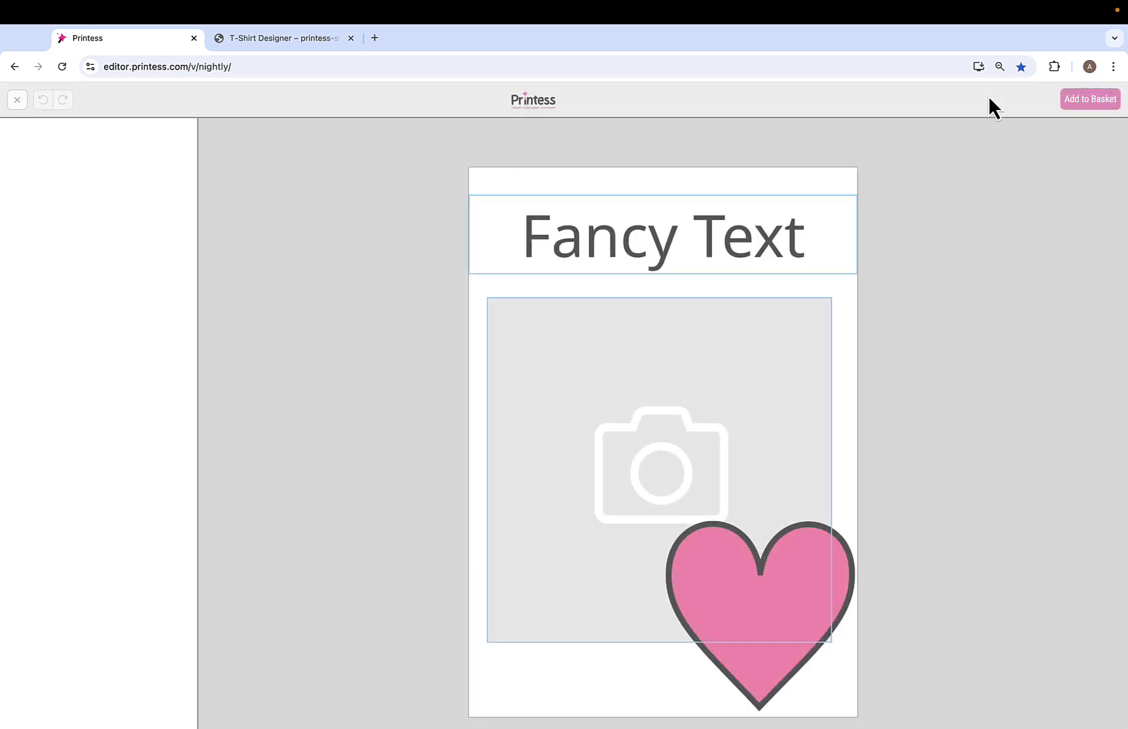
pyautogui.click(731, 557)
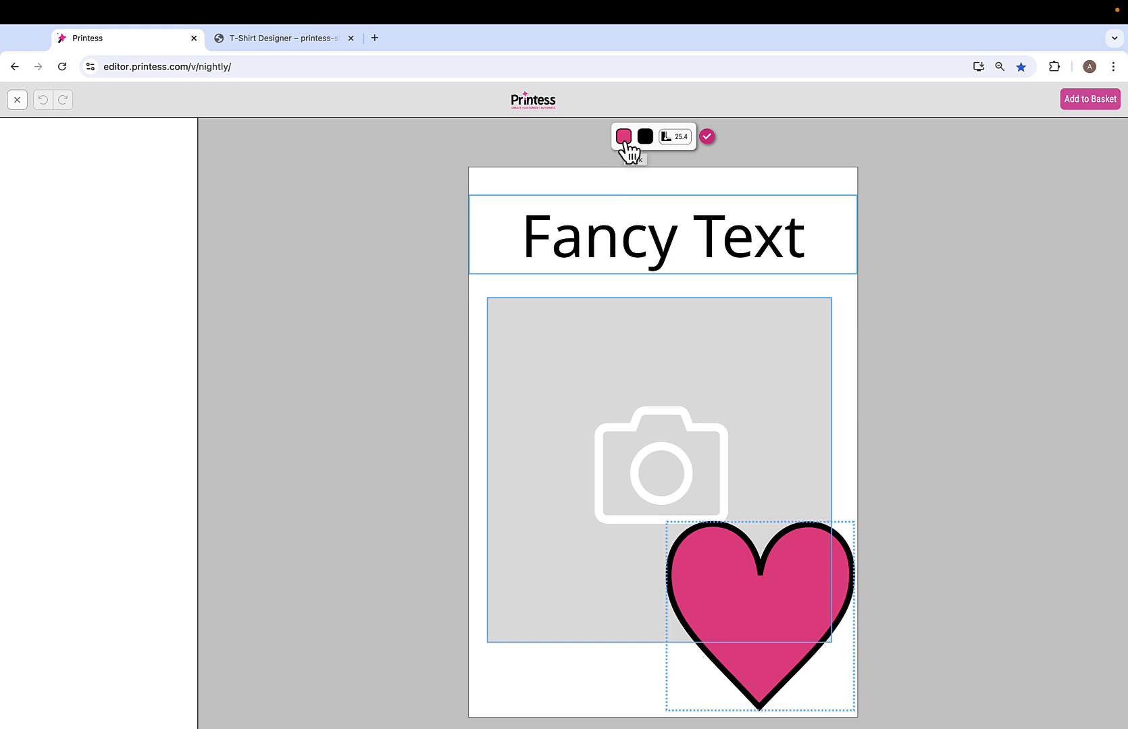
pyautogui.click(19, 99)
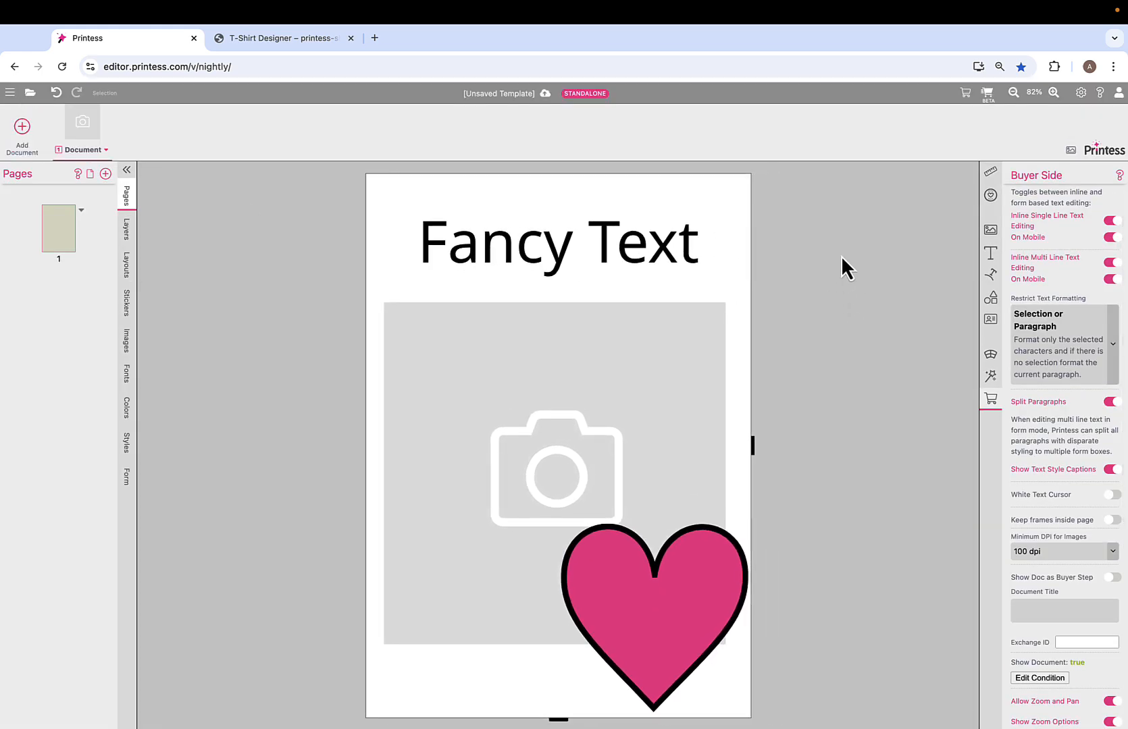